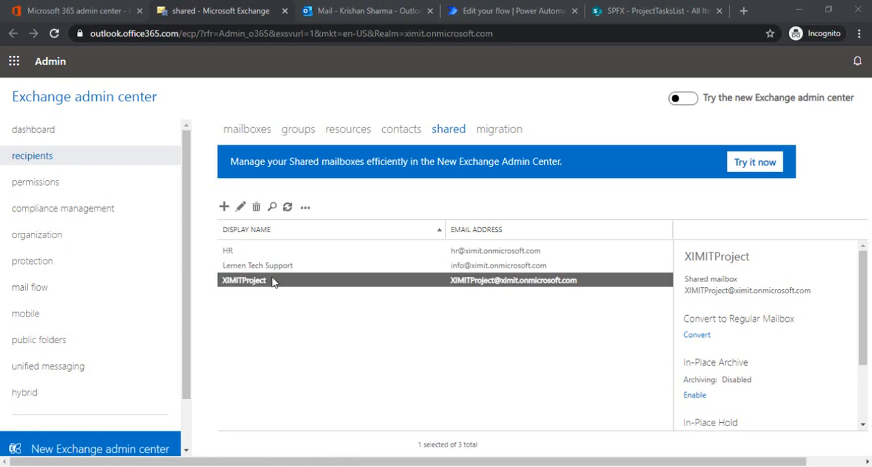
Examine the test email in the XIMITProject shared inbox in Outlook and the columns of the ProjectTasksList in SharePoint.
{"action": "left_click", "coordinate": [342, 13]}
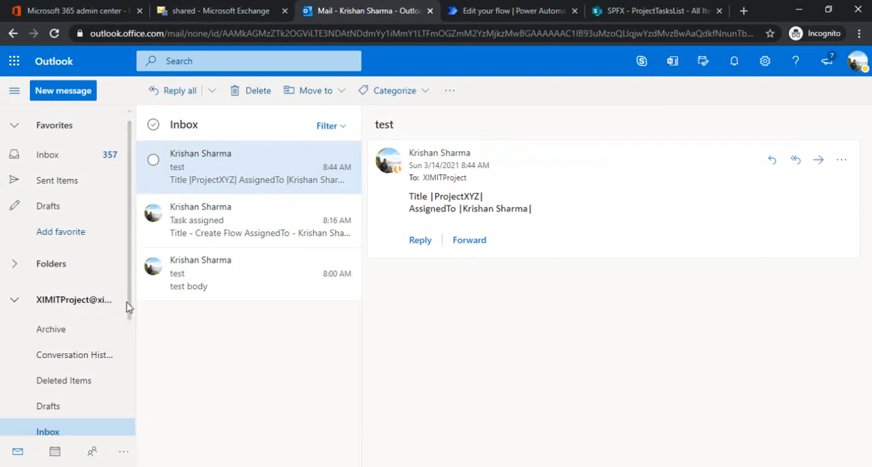
{"action": "left_click", "coordinate": [50, 306]}
{"action": "left_click", "coordinate": [51, 307]}
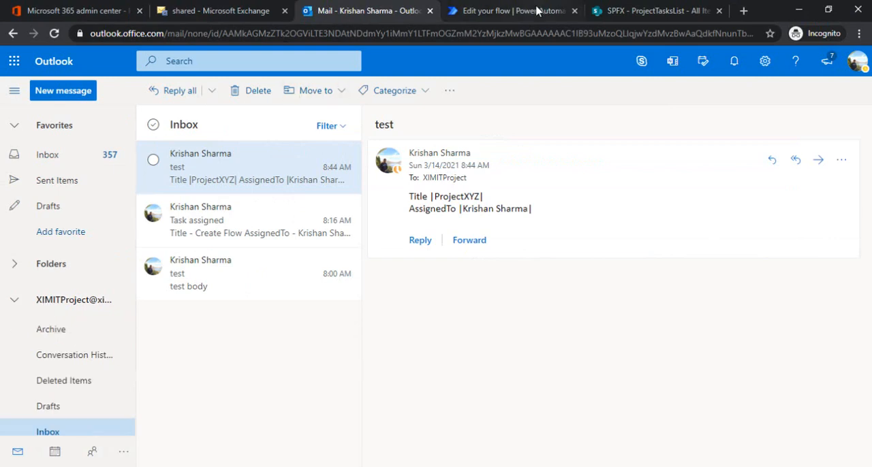
{"action": "left_click", "coordinate": [640, 15]}
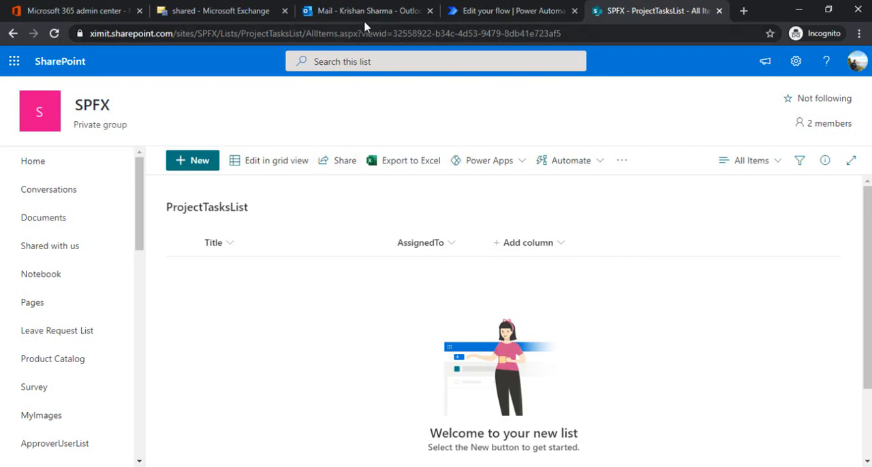
{"action": "left_click", "coordinate": [346, 11]}
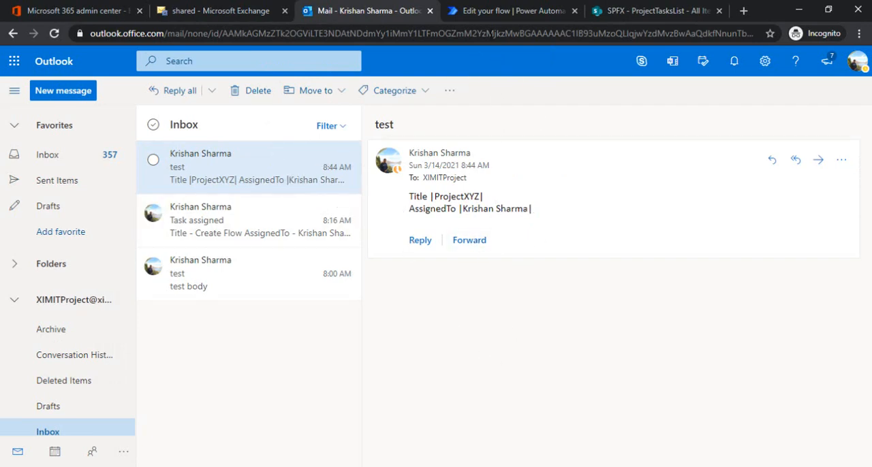
Switch to Power Automate and start a new instant cloud flow, skipping the flow name and preset trigger.
{"action": "left_click", "coordinate": [506, 17]}
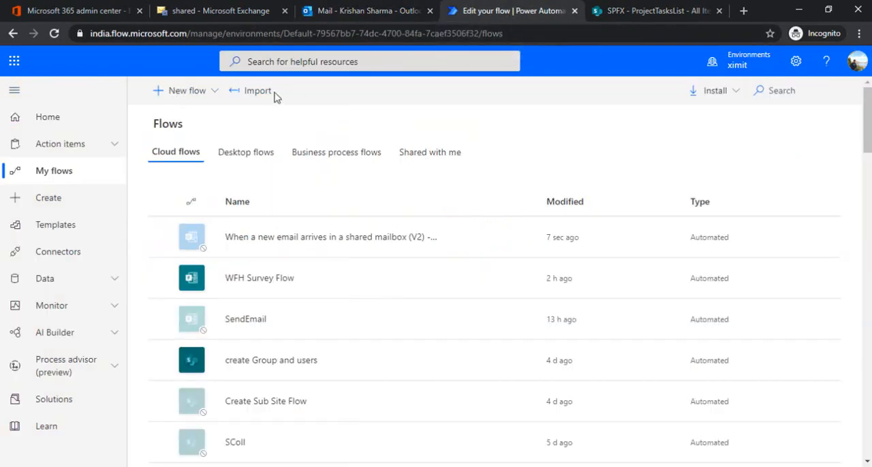
{"action": "left_click", "coordinate": [208, 93]}
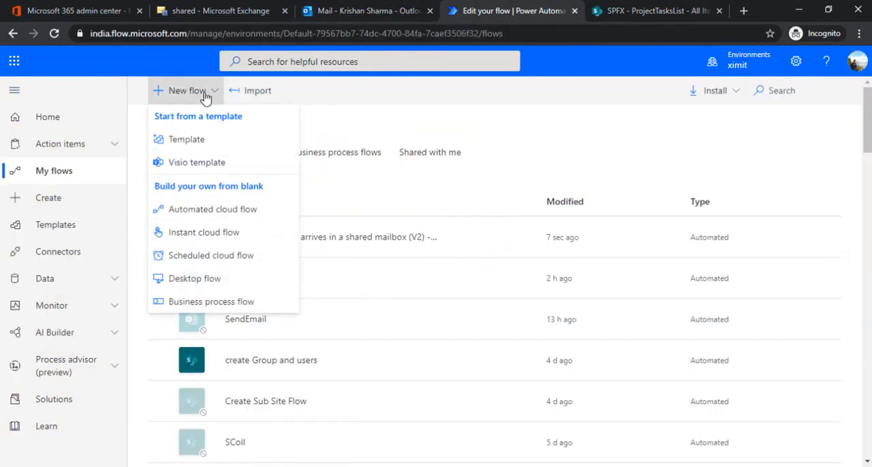
{"action": "left_click", "coordinate": [215, 235]}
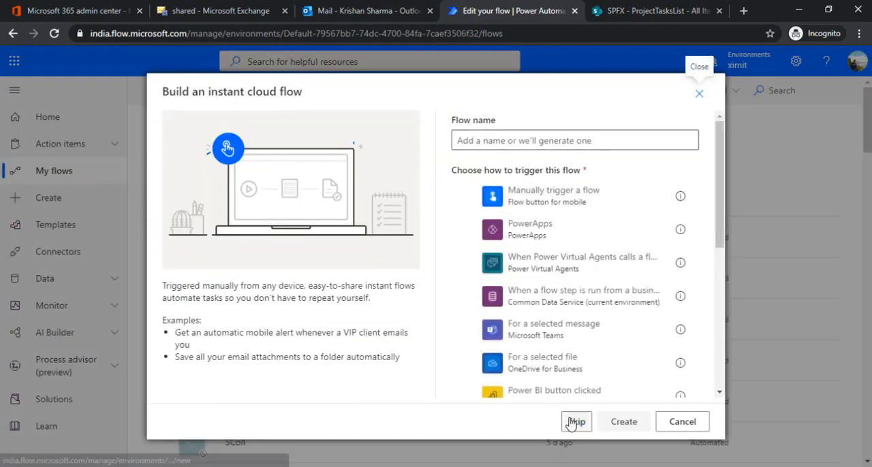
{"action": "left_click", "coordinate": [576, 421]}
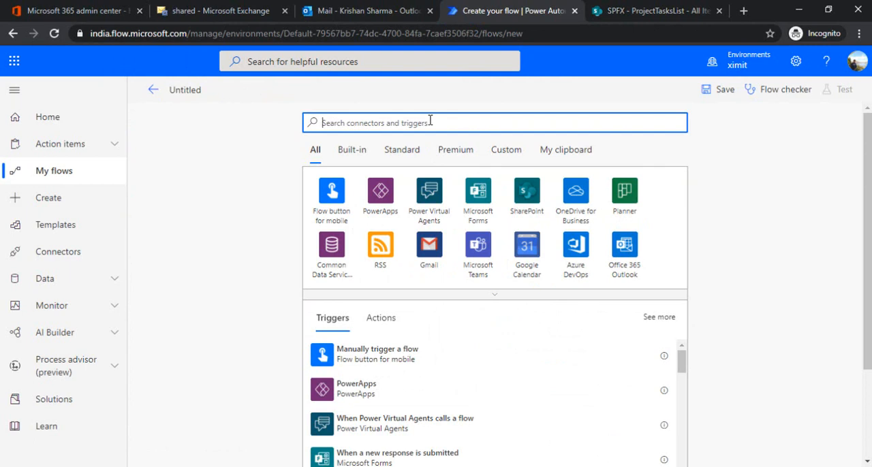
Search for "when email arrive" and add the trigger "When a new email arrives in a shared mailbox (V2)".
{"action": "type", "text": "when"}
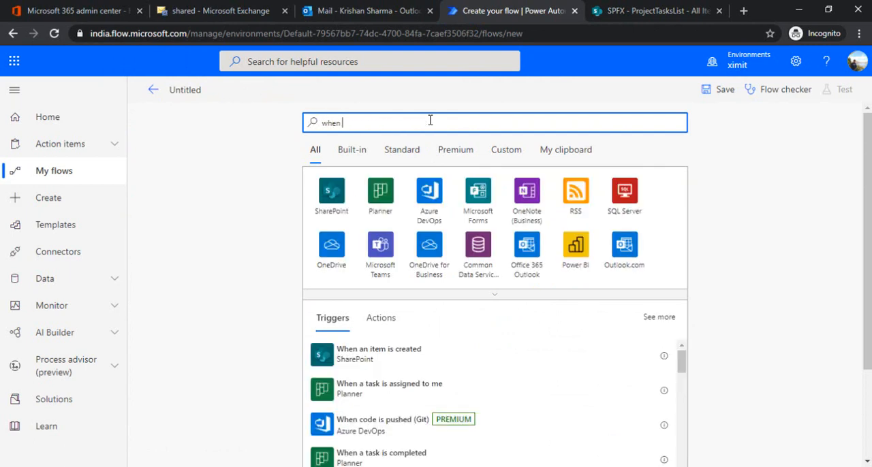
{"action": "type", "text": " email a"}
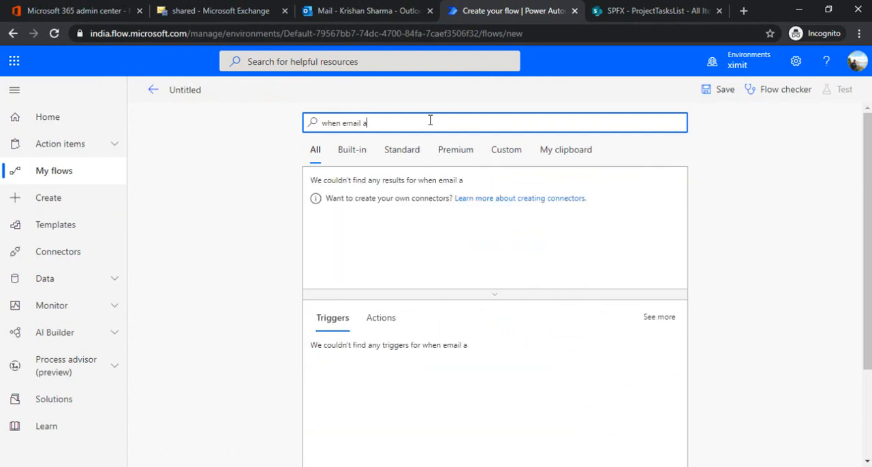
{"action": "type", "text": "rrive"}
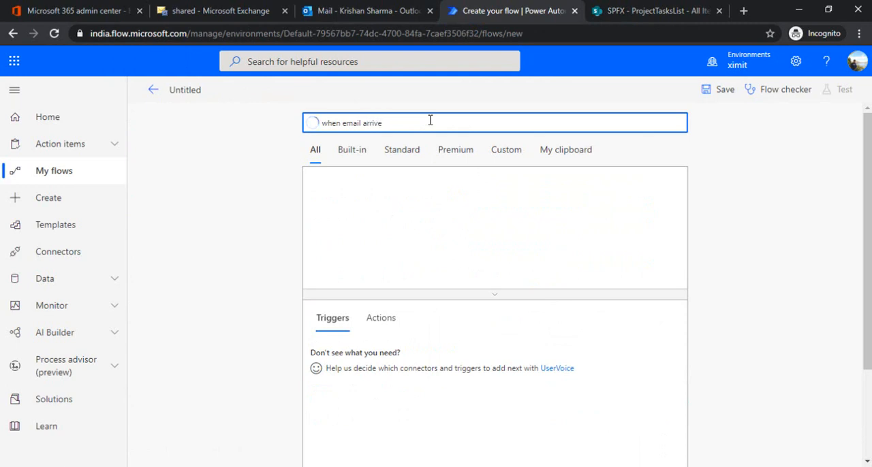
{"action": "left_click_drag", "start_coordinate": [867, 180], "coordinate": [866, 268]}
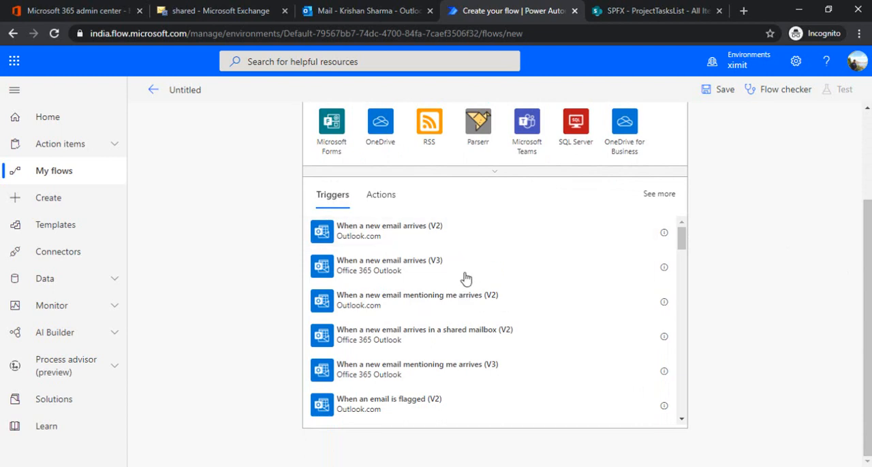
{"action": "left_click", "coordinate": [491, 341]}
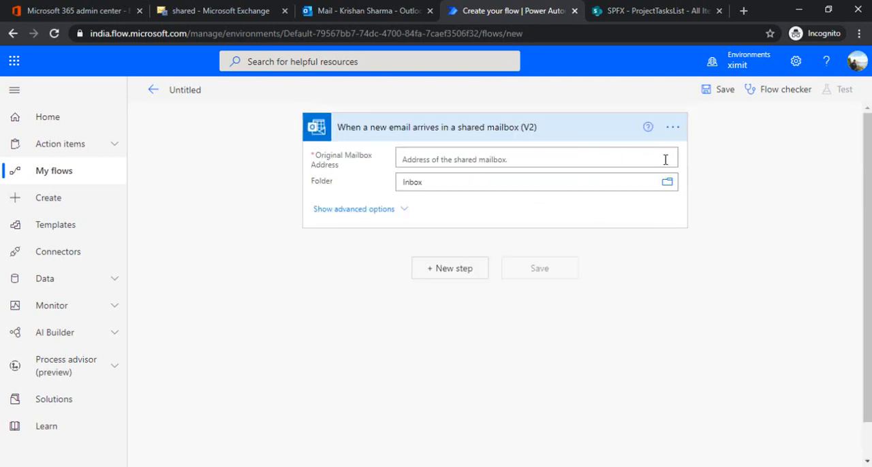
Set the trigger's original mailbox address to XIMITProject, check its advanced options and collapse the trigger.
{"action": "left_click", "coordinate": [574, 160]}
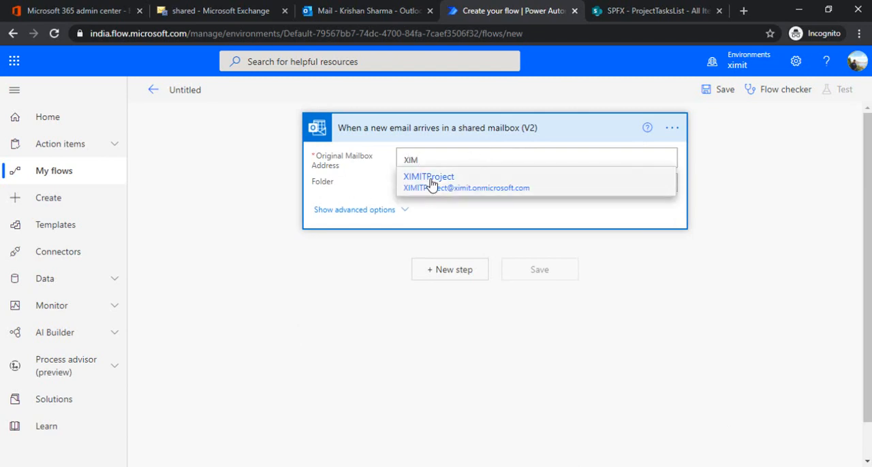
{"action": "left_click", "coordinate": [427, 183]}
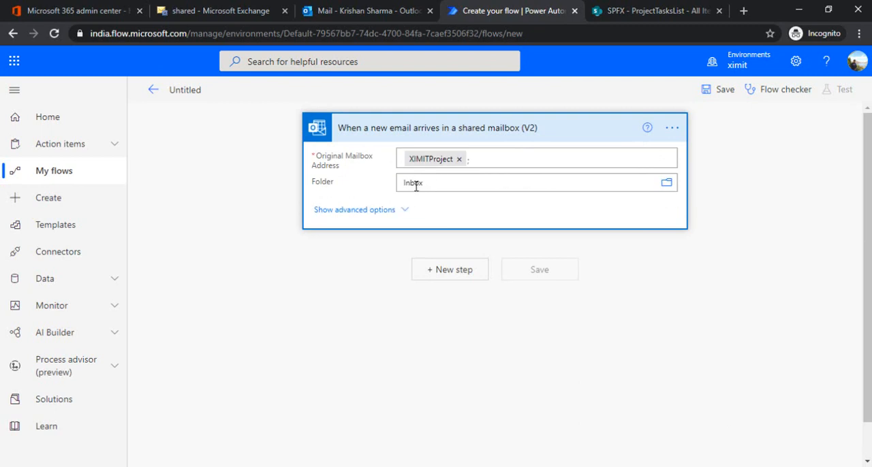
{"action": "left_click", "coordinate": [372, 214]}
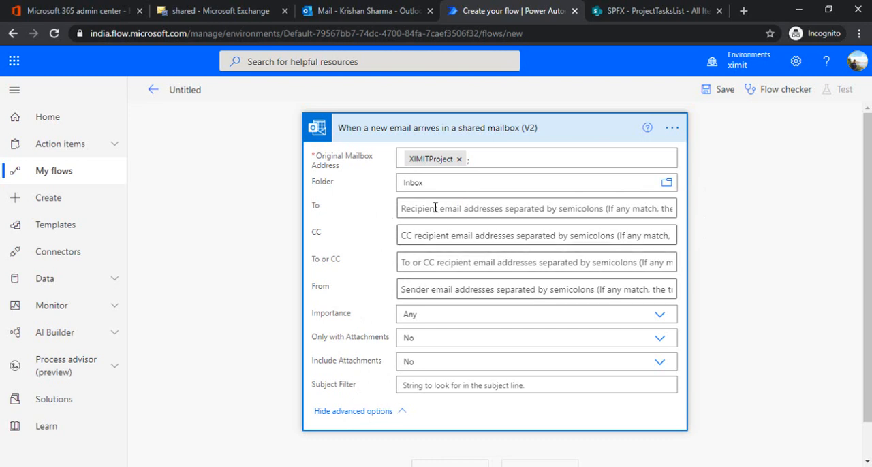
{"action": "left_click", "coordinate": [564, 132]}
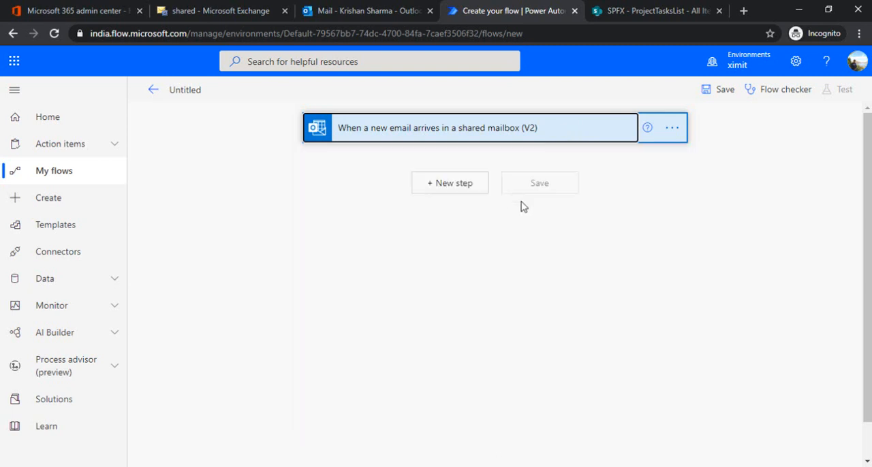
Add the Content Conversion action "Html to text" as the step after the email trigger.
{"action": "left_click", "coordinate": [453, 184]}
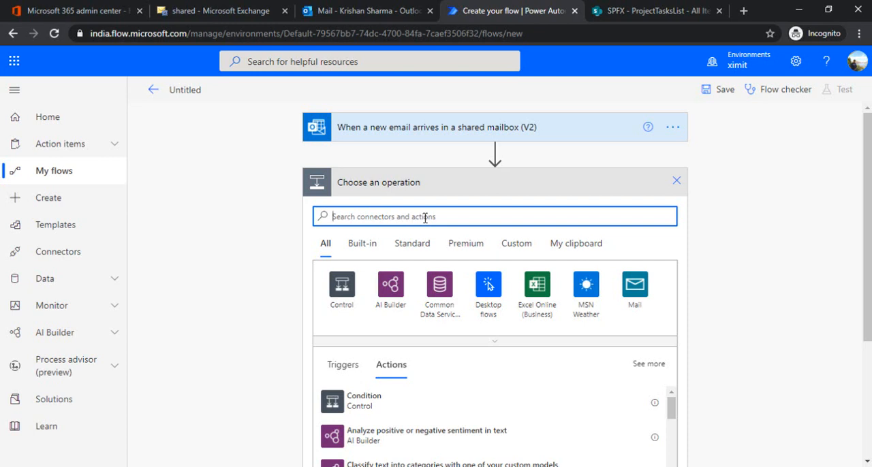
{"action": "type", "text": "h"}
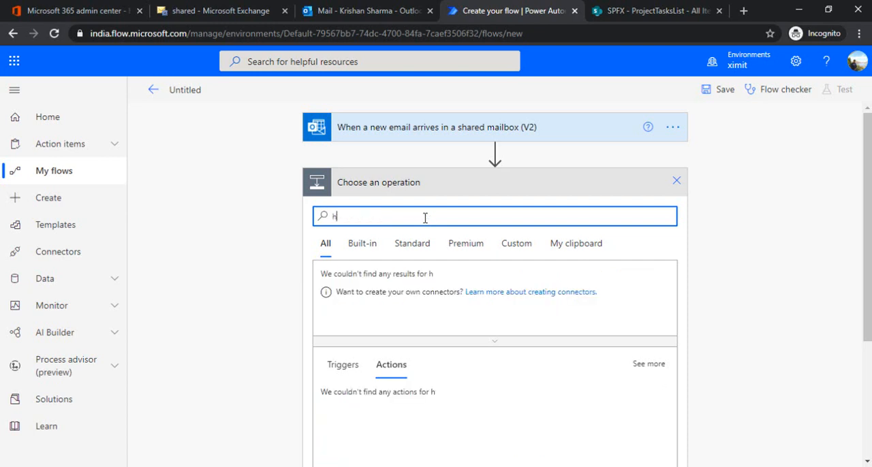
{"action": "type", "text": "tml to"}
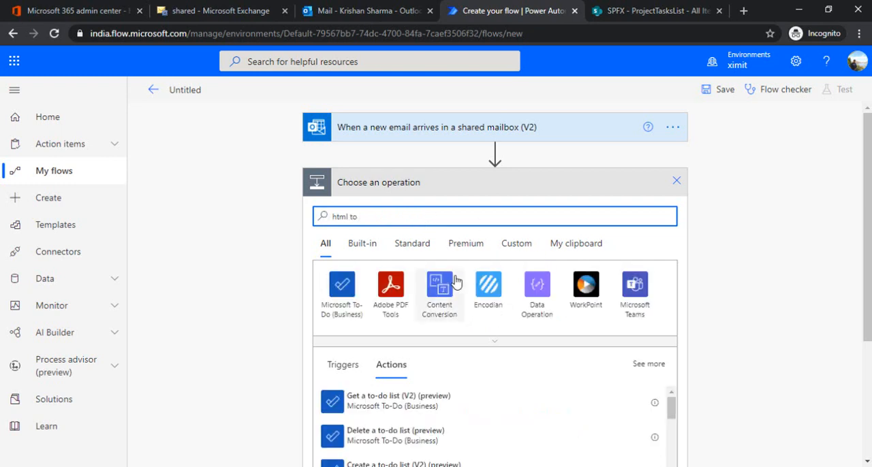
{"action": "left_click", "coordinate": [442, 290]}
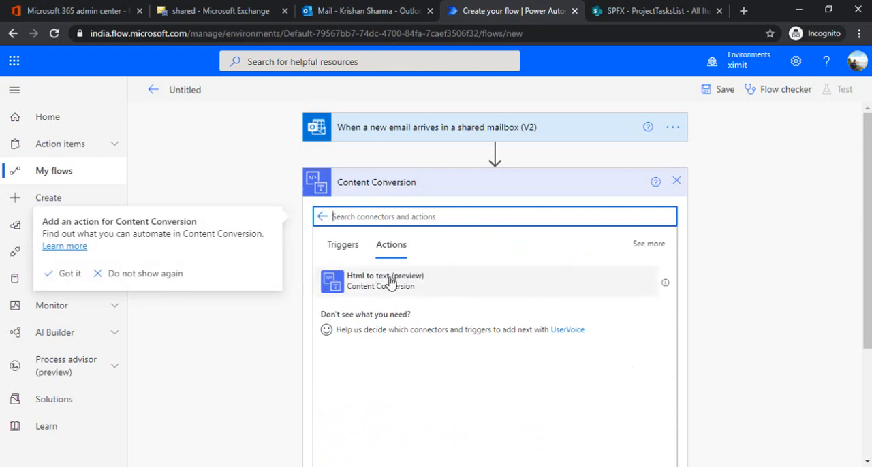
{"action": "left_click", "coordinate": [392, 286]}
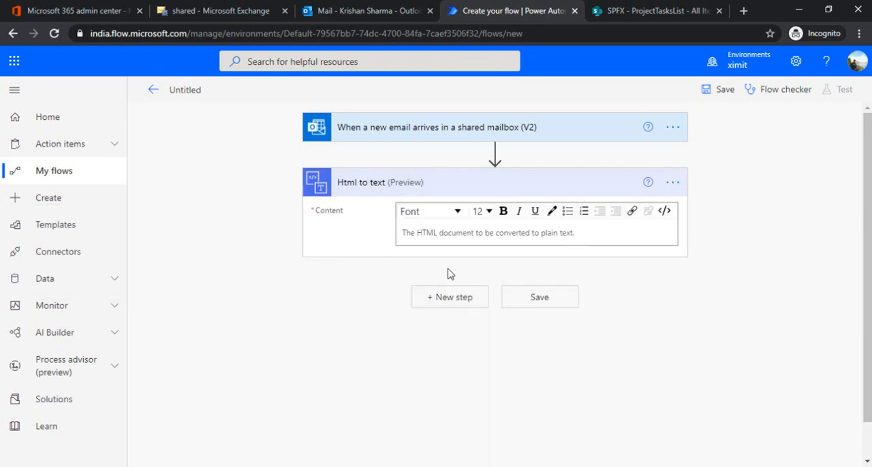
Set the Html to text action's content to the email's Body dynamic value.
{"action": "left_click", "coordinate": [464, 232]}
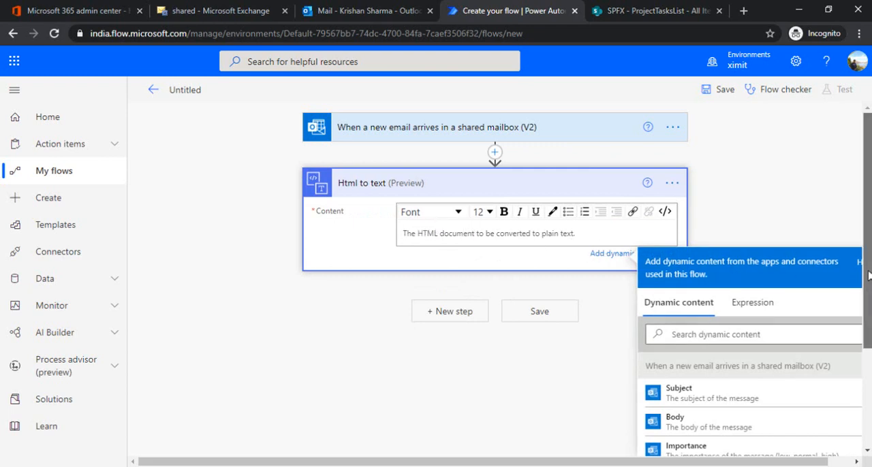
{"action": "scroll", "coordinate": [724, 372], "scroll_direction": "down", "scroll_amount": 1}
{"action": "left_click", "coordinate": [702, 368]}
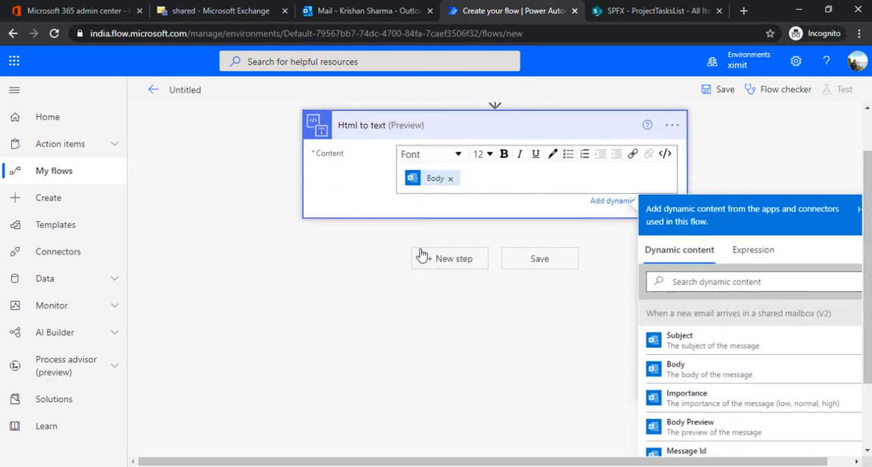
{"action": "scroll", "coordinate": [869, 230], "scroll_direction": "up", "scroll_amount": 1}
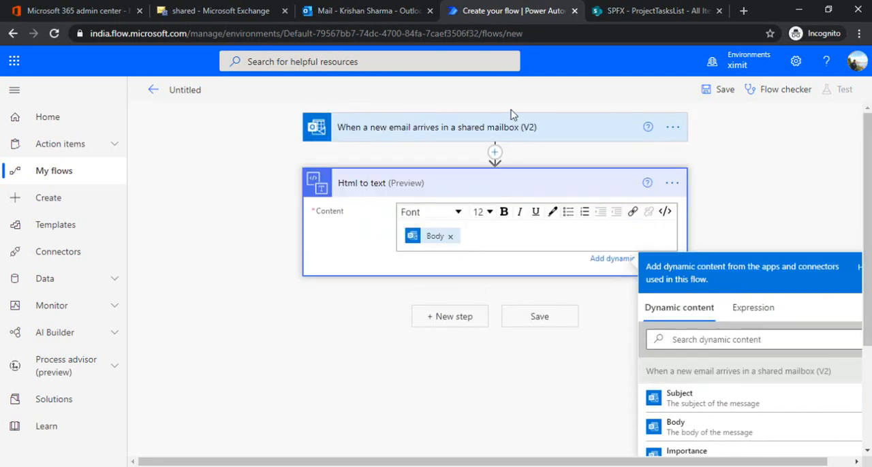
{"action": "left_click", "coordinate": [752, 175]}
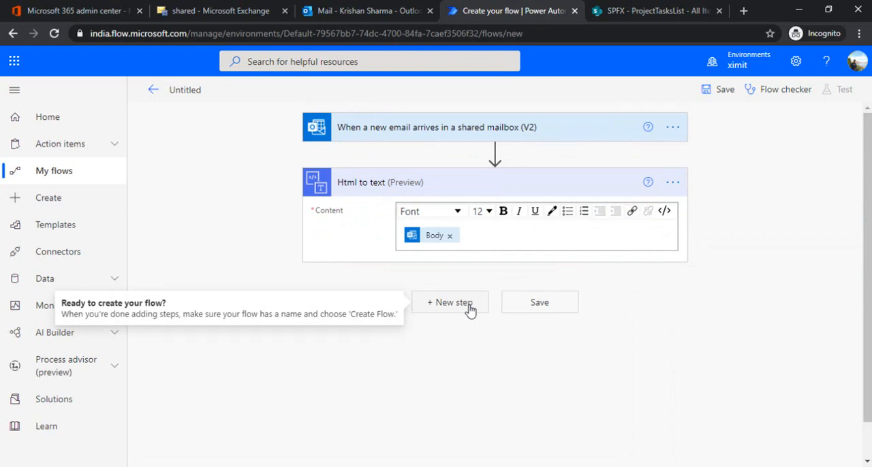
Add a Data Operation Compose action with "The plain text content." from Html to text as its input.
{"action": "left_click", "coordinate": [469, 310]}
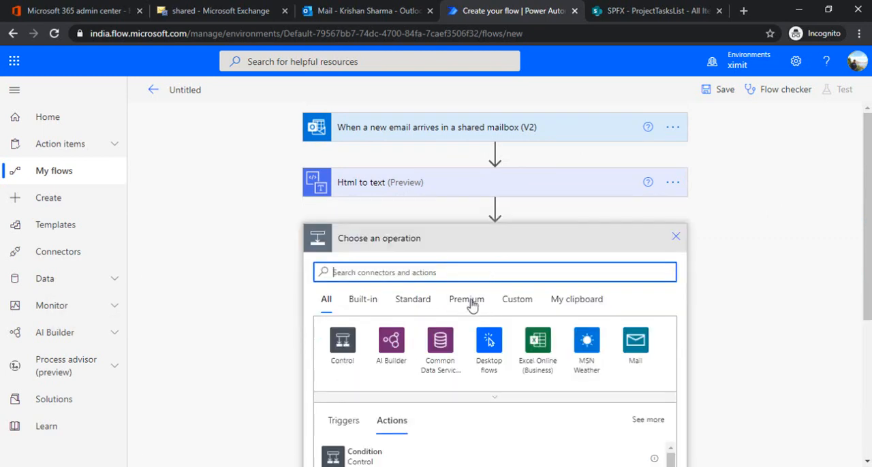
{"action": "left_click_drag", "start_coordinate": [868, 214], "coordinate": [868, 234]}
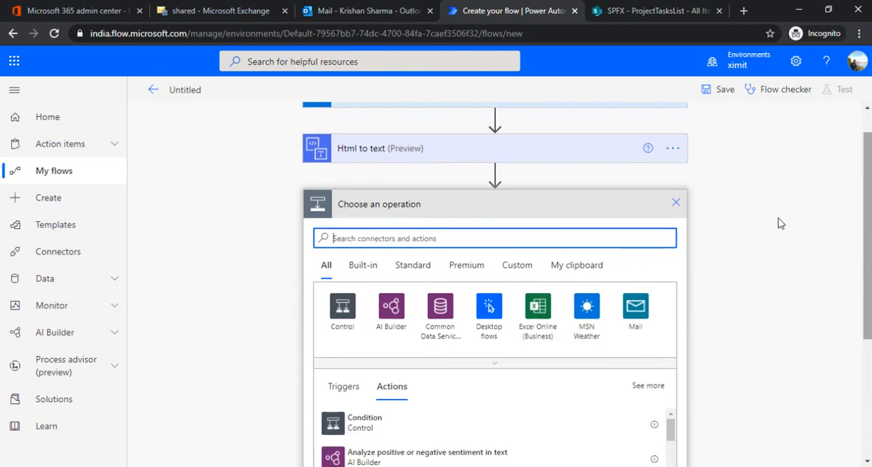
{"action": "type", "text": "compo"}
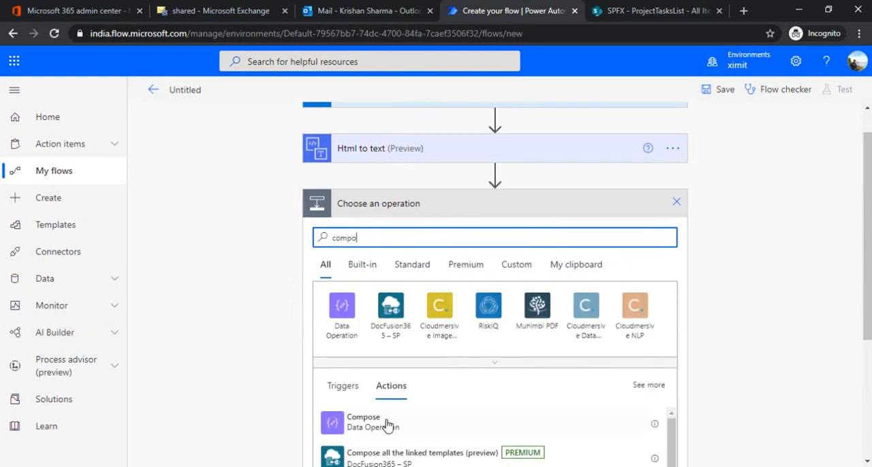
{"action": "left_click", "coordinate": [385, 424]}
{"action": "left_click", "coordinate": [468, 233]}
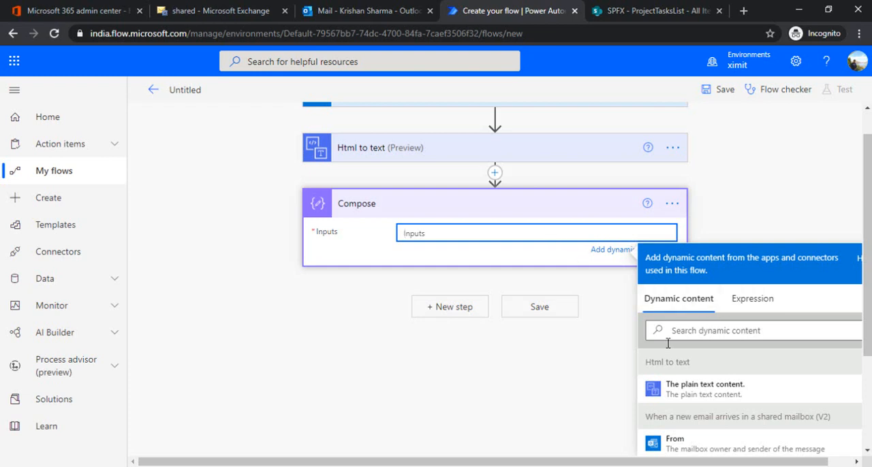
{"action": "left_click", "coordinate": [702, 393]}
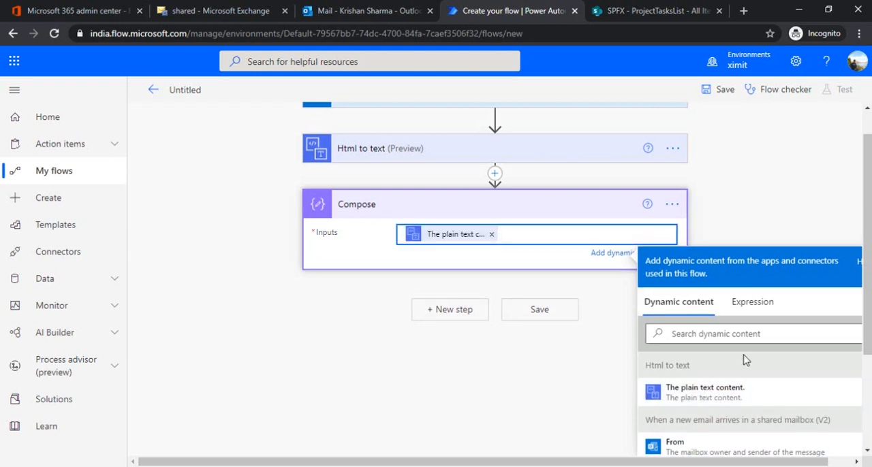
Copy the outputs('Html_to_text')?['body'] reference from the Compose action's code view and close the code view.
{"action": "left_click", "coordinate": [672, 207]}
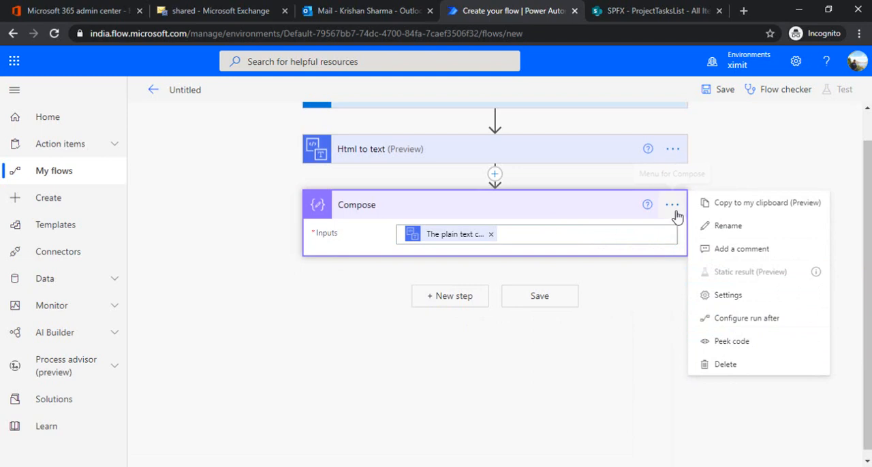
{"action": "left_click", "coordinate": [521, 233]}
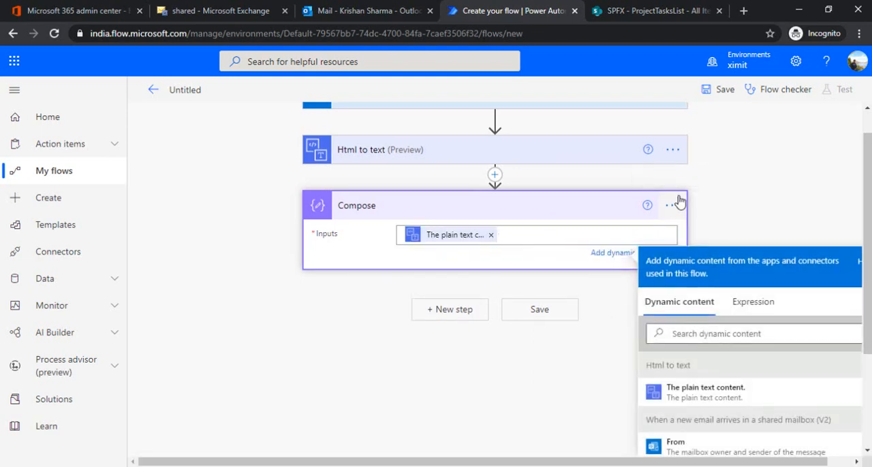
{"action": "left_click", "coordinate": [674, 205]}
{"action": "left_click", "coordinate": [732, 340]}
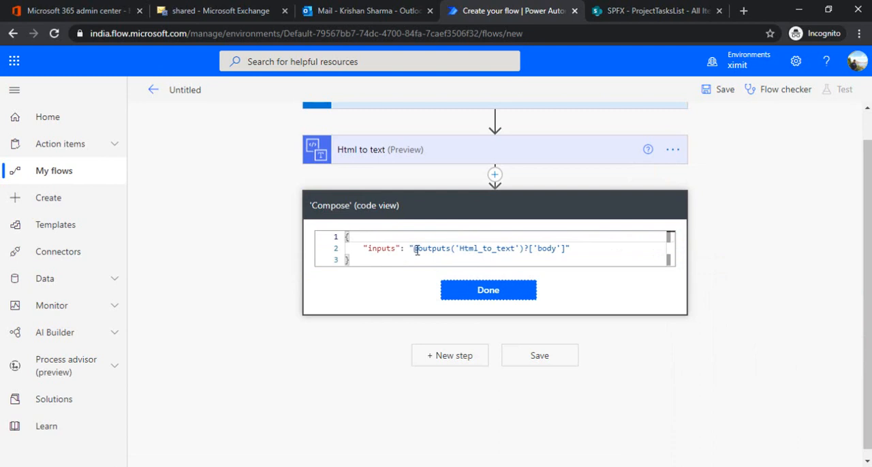
{"action": "left_click_drag", "start_coordinate": [413, 249], "coordinate": [566, 252]}
{"action": "key", "text": "ctrl+c"}
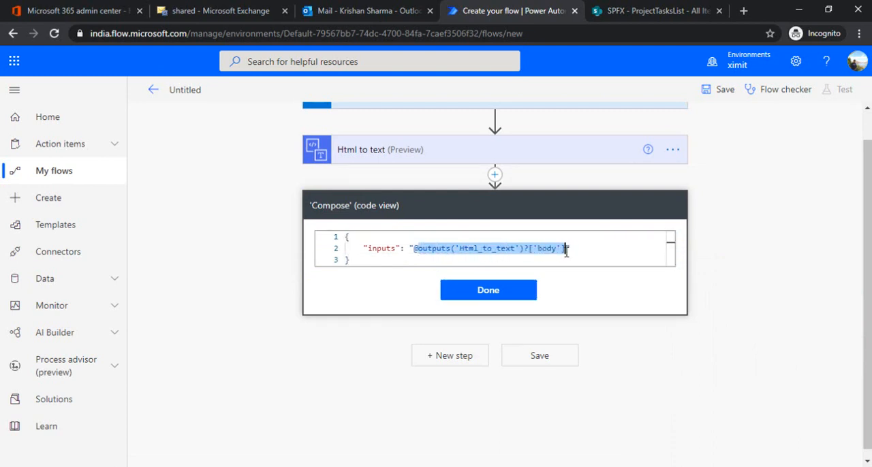
{"action": "left_click", "coordinate": [497, 298]}
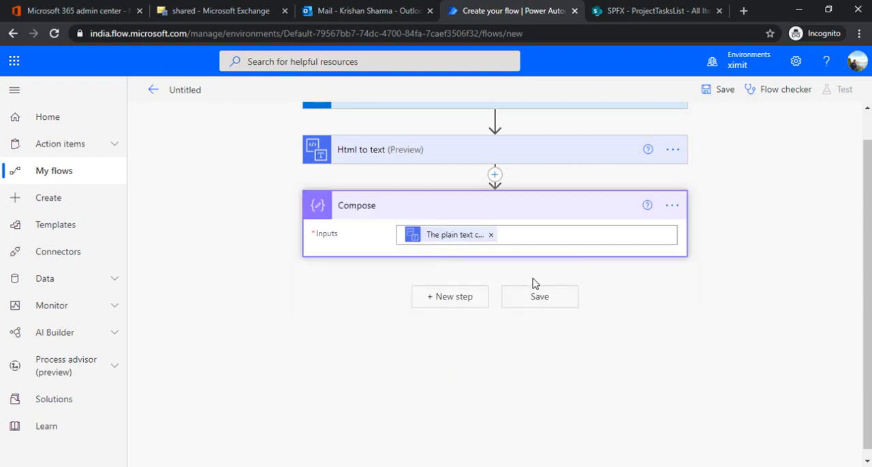
Replace the Compose input with the expression split(outputs('Html_to_text')?['body'],'|').
{"action": "left_click", "coordinate": [490, 235]}
{"action": "left_click", "coordinate": [758, 312]}
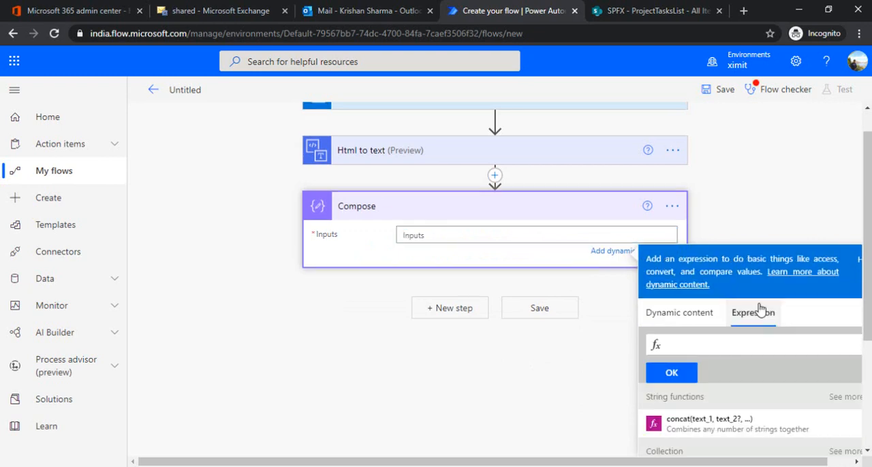
{"action": "type", "text": "split"}
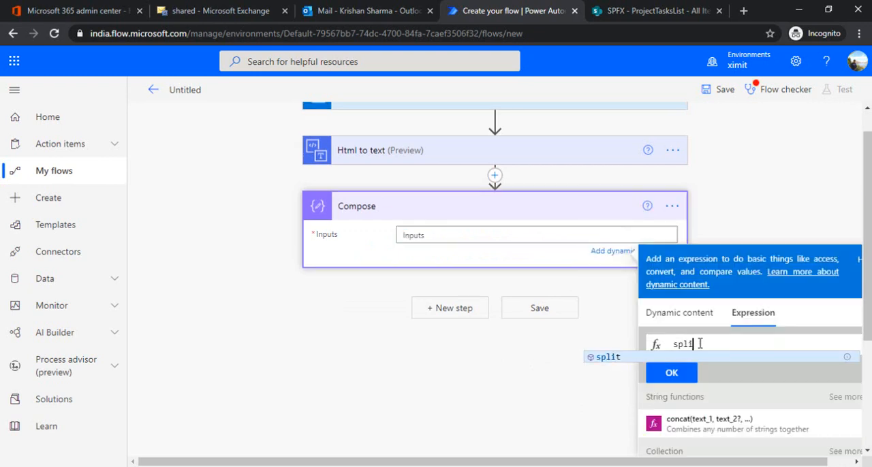
{"action": "type", "text": "t("}
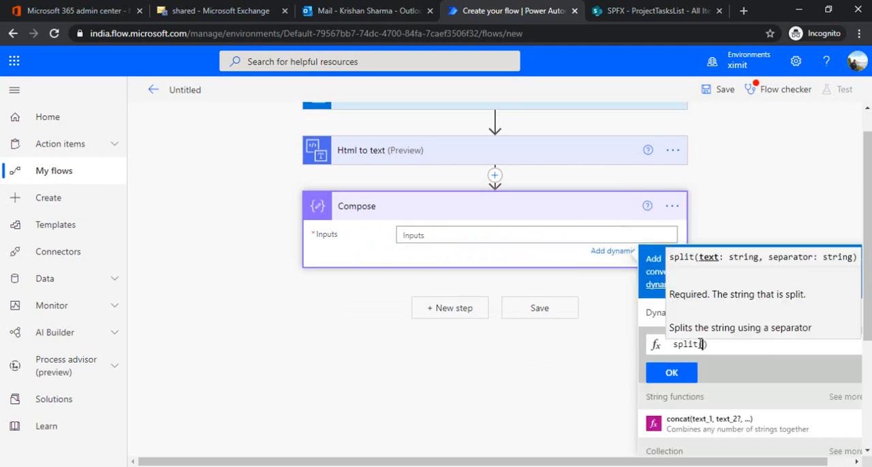
{"action": "key", "text": "ctrl+v"}
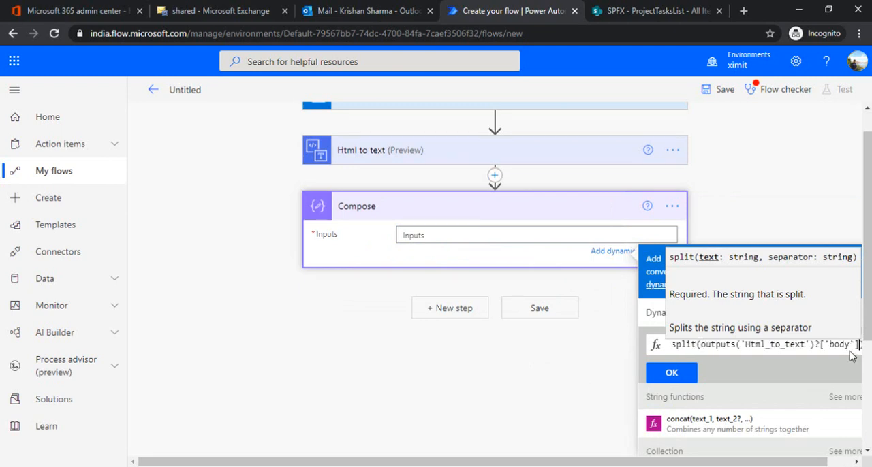
{"action": "type", "text": ",'|"}
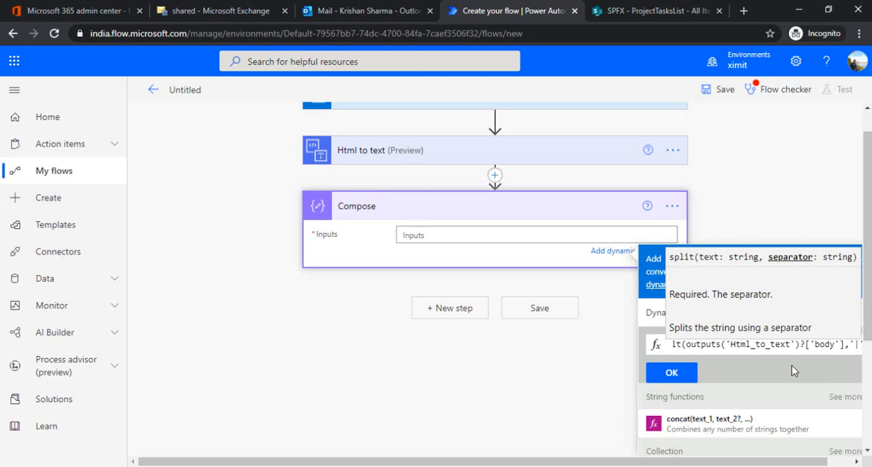
{"action": "left_click_drag", "start_coordinate": [742, 463], "coordinate": [766, 462]}
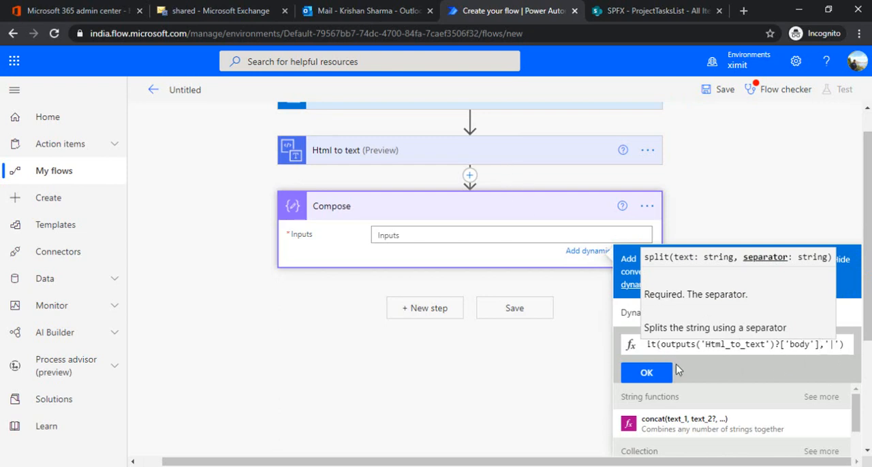
{"action": "left_click", "coordinate": [643, 373]}
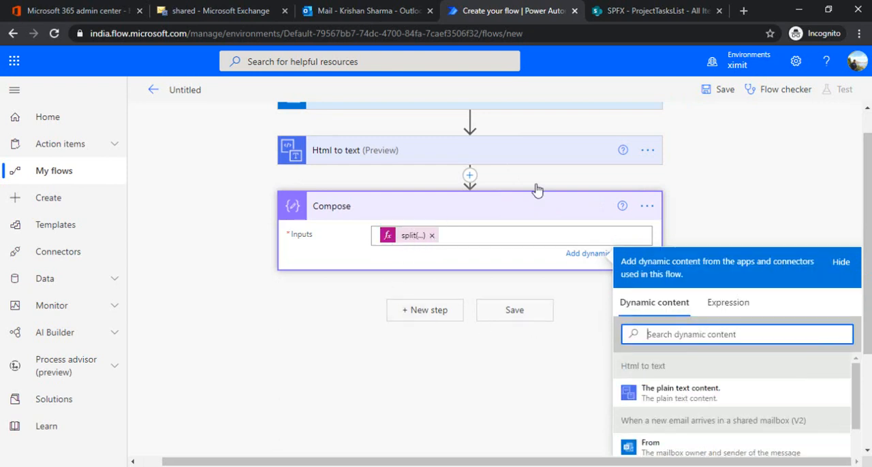
Save the flow, rename it "Parse Incoming Emails", save it again and return to its details page.
{"action": "left_click", "coordinate": [715, 90]}
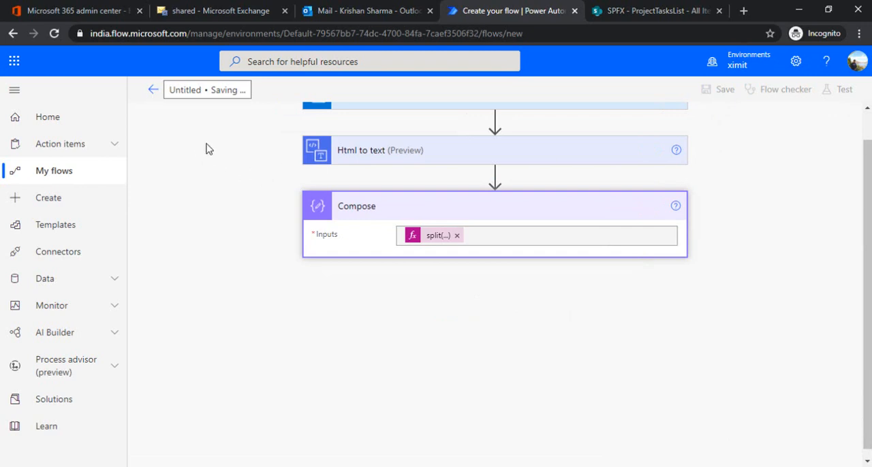
{"action": "left_click", "coordinate": [263, 89]}
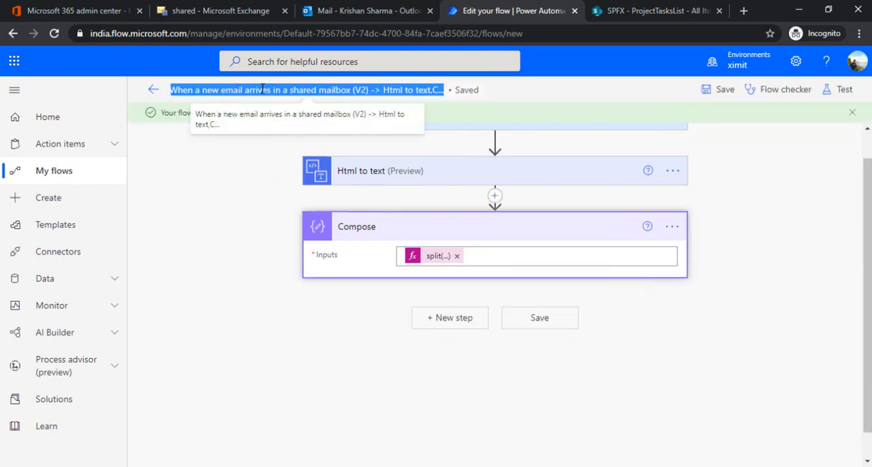
{"action": "type", "text": "Pars"}
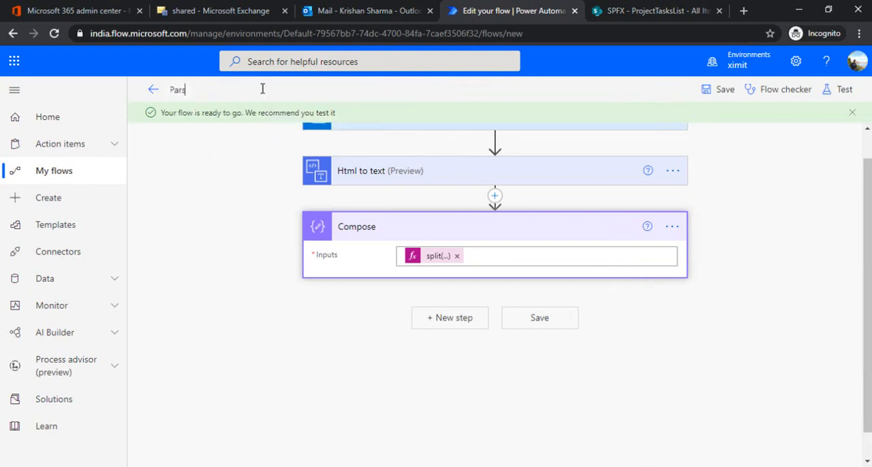
{"action": "type", "text": "e Incoming Emails"}
{"action": "left_click", "coordinate": [715, 89]}
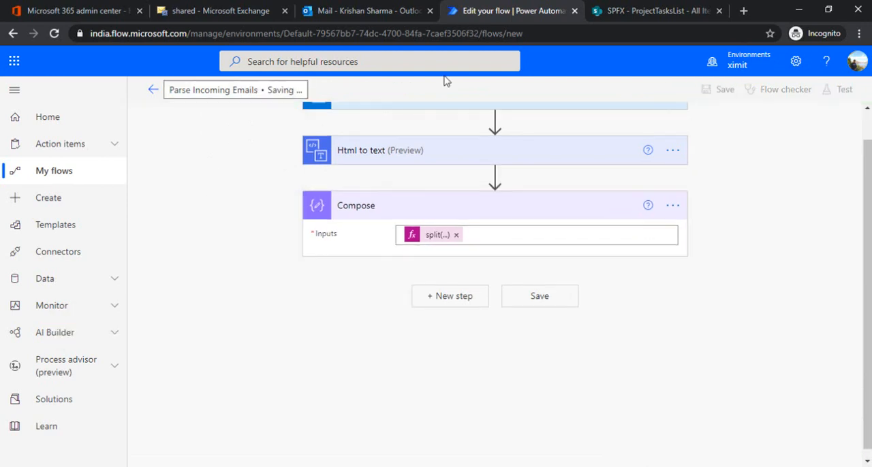
{"action": "left_click", "coordinate": [154, 93]}
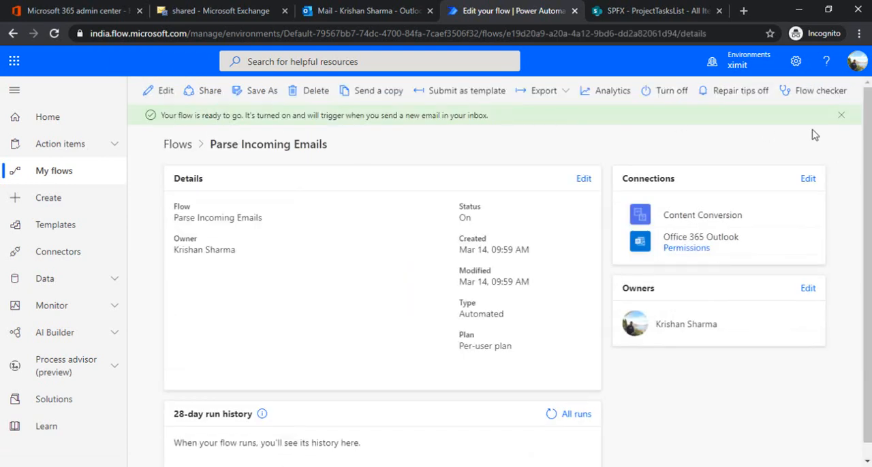
Switch to Outlook and start a new message addressed to XIMITProject.
{"action": "left_click", "coordinate": [365, 11]}
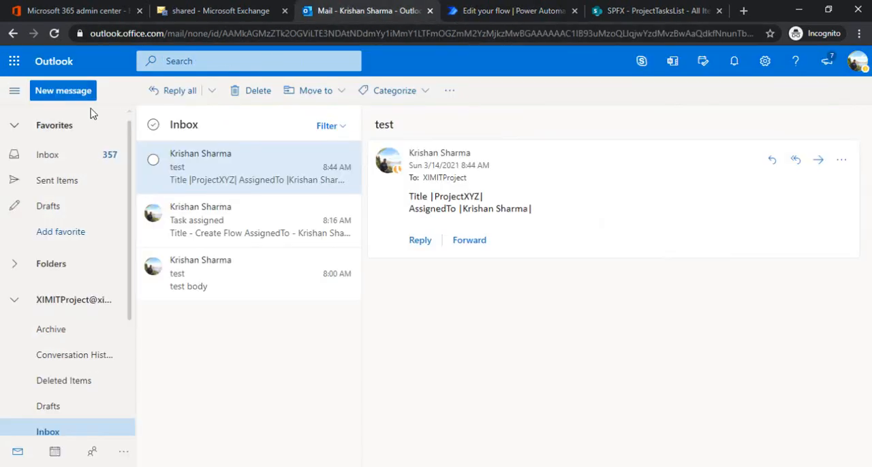
{"action": "left_click", "coordinate": [71, 97]}
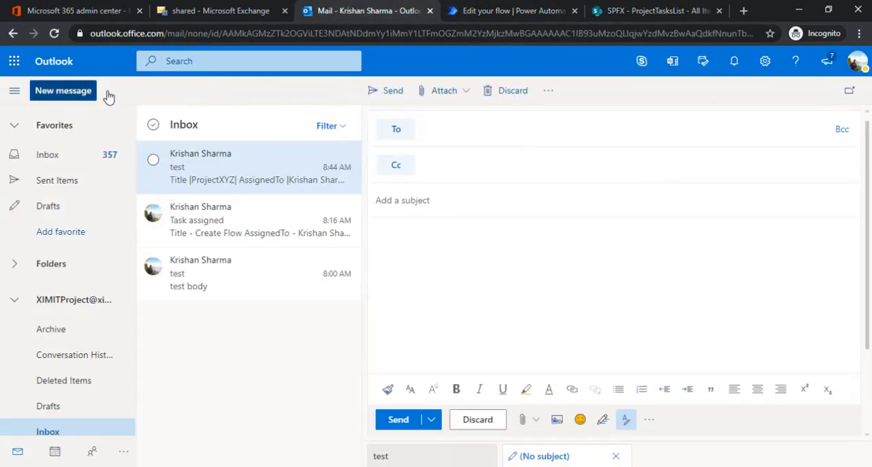
{"action": "left_click", "coordinate": [490, 135]}
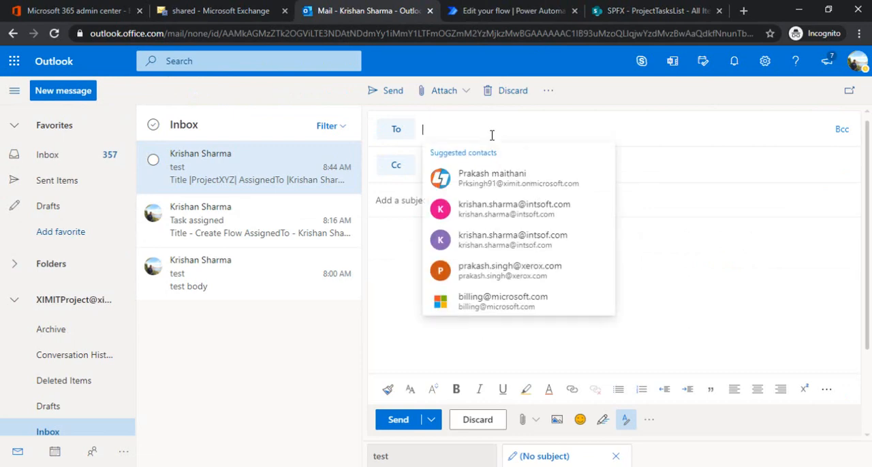
{"action": "type", "text": "ximi"}
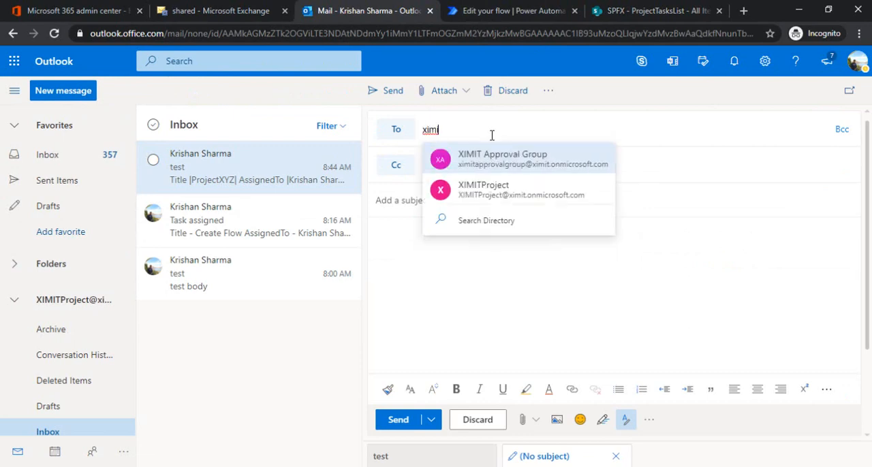
{"action": "left_click", "coordinate": [507, 198]}
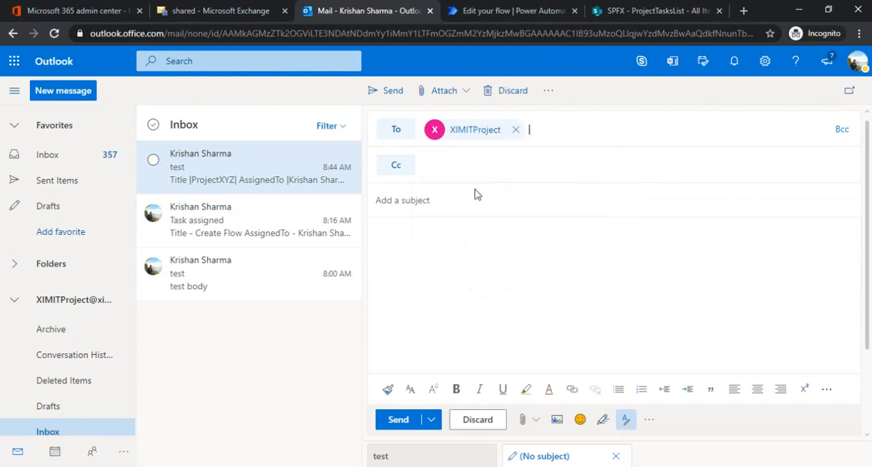
Set the email's subject to "New Task arrived".
{"action": "type", "text": "New "}
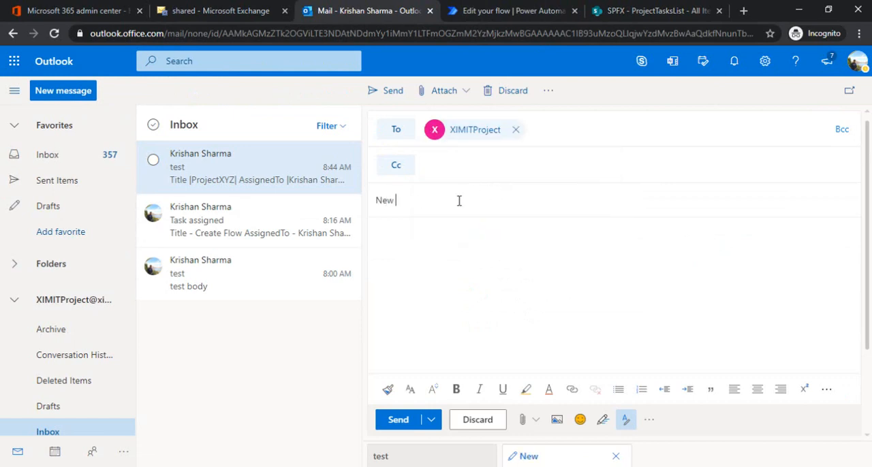
{"action": "type", "text": "Task created"}
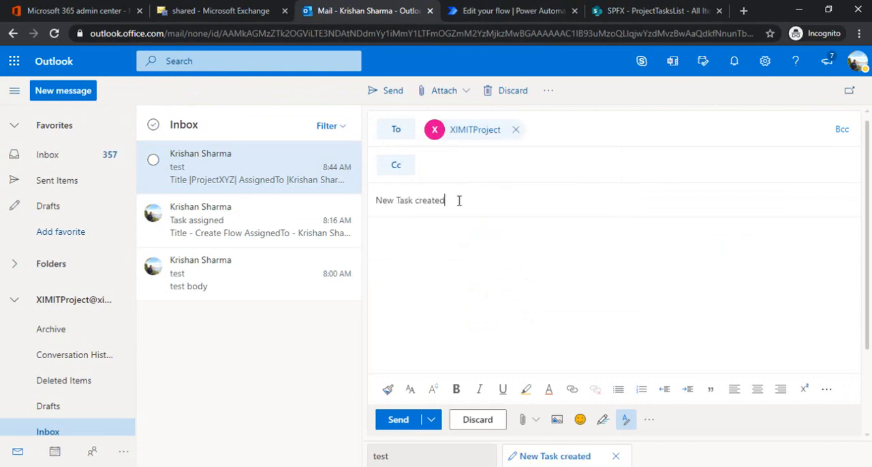
{"action": "key", "text": "BackSpace"}
{"action": "key", "text": "BackSpace"}
{"action": "key", "text": "BackSpace"}
{"action": "key", "text": "BackSpace"}
{"action": "key", "text": "BackSpace"}
{"action": "key", "text": "BackSpace"}
{"action": "key", "text": "BackSpace"}
{"action": "type", "text": "arrived"}
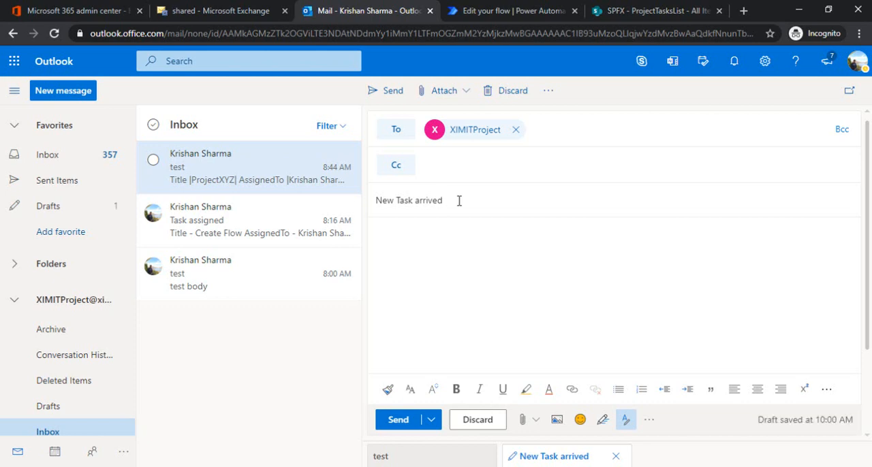
Enter "Title - |Development of Flow|" as the first line of the email body.
{"action": "left_click", "coordinate": [453, 241]}
{"action": "type", "text": "Title "}
{"action": "type", "text": "- |"}
{"action": "type", "text": "Task relat"}
{"action": "key", "text": "BackSpace"}
{"action": "key", "text": "BackSpace"}
{"action": "key", "text": "BackSpace"}
{"action": "key", "text": "BackSpace"}
{"action": "key", "text": "BackSpace"}
{"action": "key", "text": "BackSpace"}
{"action": "key", "text": "BackSpace"}
{"action": "key", "text": "BackSpace"}
{"action": "key", "text": "BackSpace"}
{"action": "type", "text": "Develip"}
{"action": "key", "text": "BackSpace"}
{"action": "type", "text": "opment of |"}
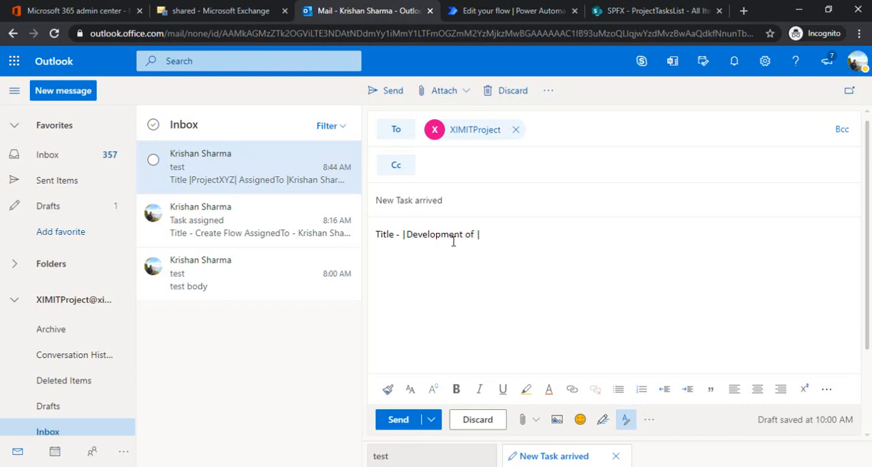
{"action": "type", "text": "Flow|"}
{"action": "type", "text": "Assigned"}
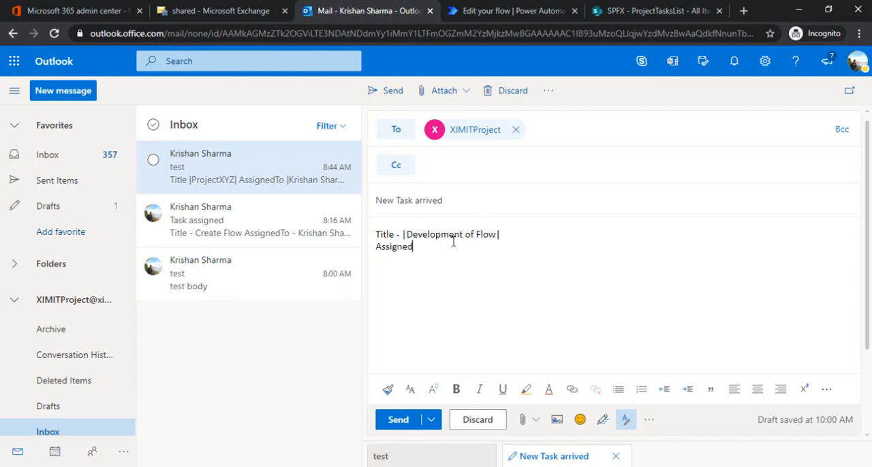
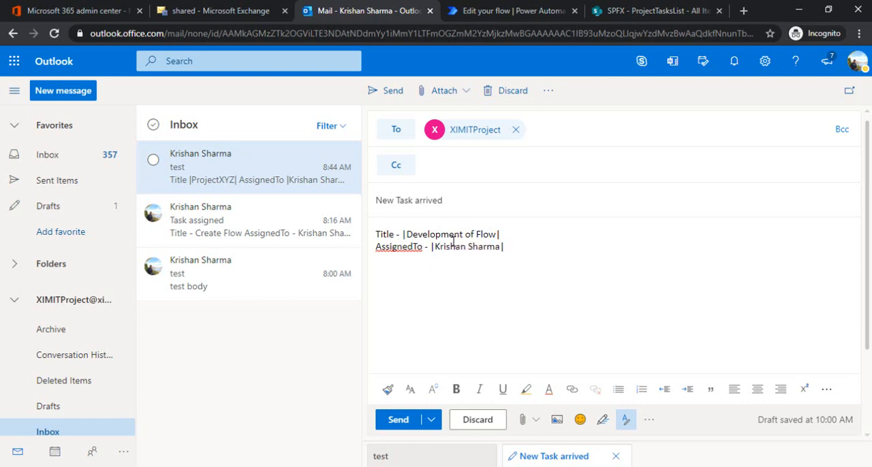
Add an "AssignedTo - " line with the assignee's full name between pipe characters, and send the email.
{"action": "left_click", "coordinate": [396, 420]}
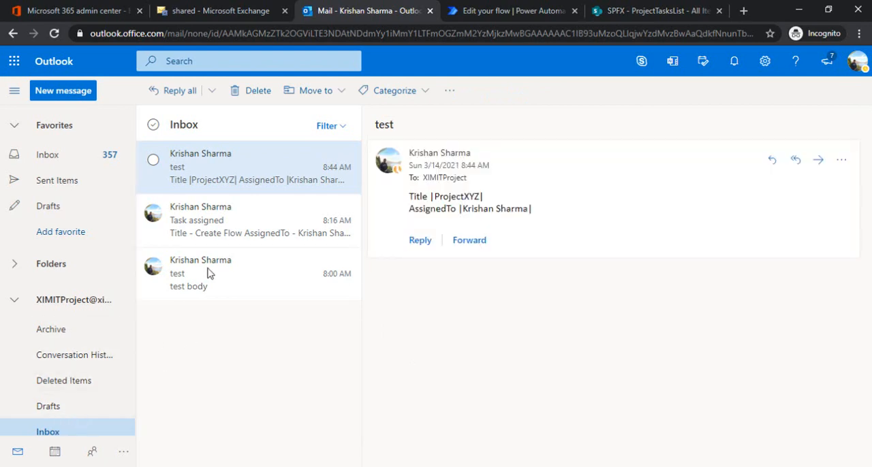
View the received "New Task arrived" email, switch to Power Automate and open the latest run from the refreshed run history.
{"action": "left_click", "coordinate": [251, 185]}
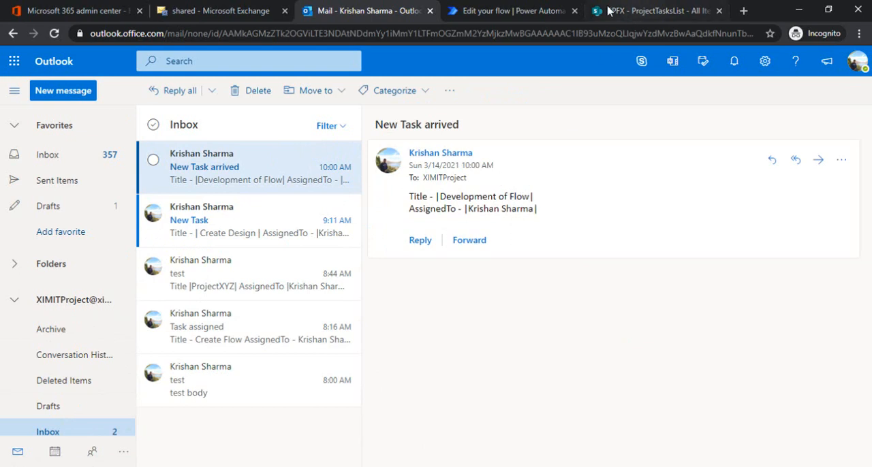
{"action": "left_click", "coordinate": [523, 12]}
{"action": "scroll", "coordinate": [690, 331], "scroll_direction": "down", "scroll_amount": 1}
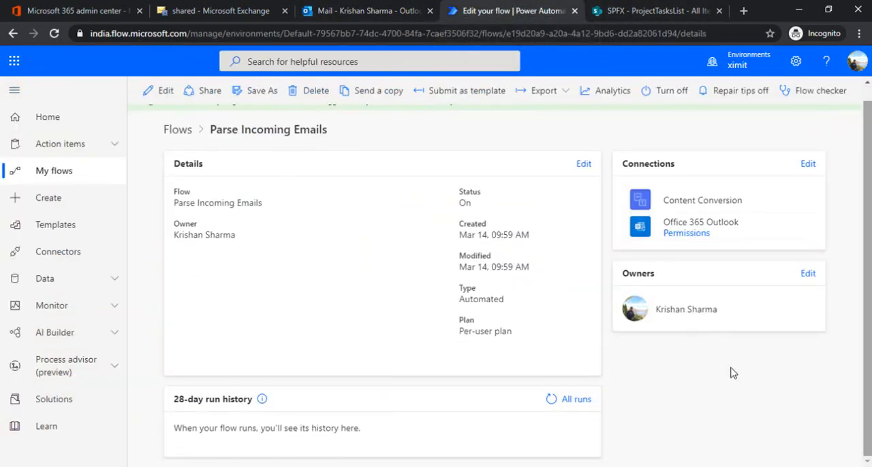
{"action": "left_click", "coordinate": [552, 402]}
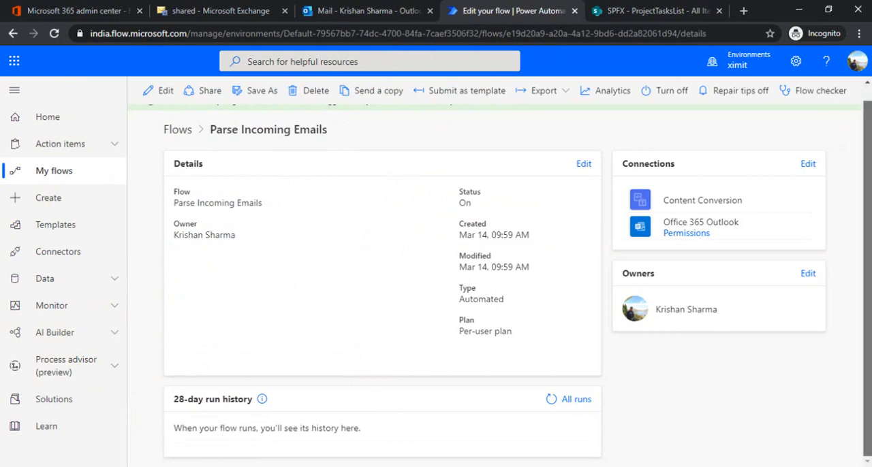
{"action": "left_click", "coordinate": [553, 400]}
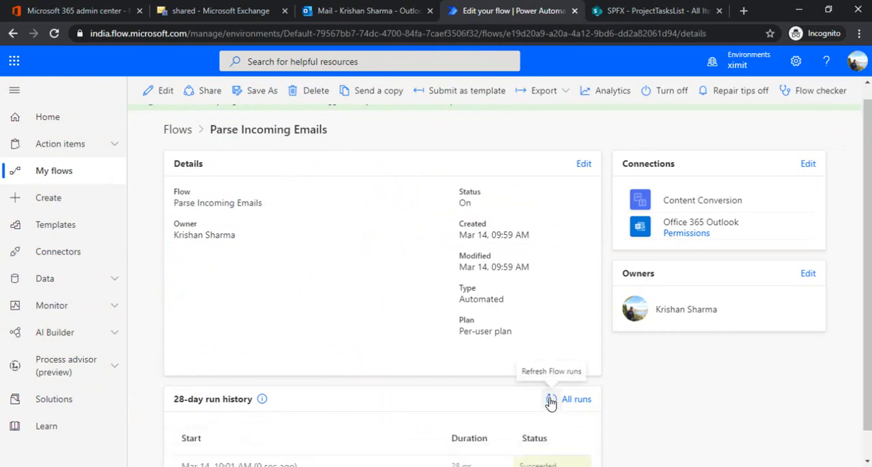
{"action": "scroll", "coordinate": [600, 372], "scroll_direction": "down", "scroll_amount": 1}
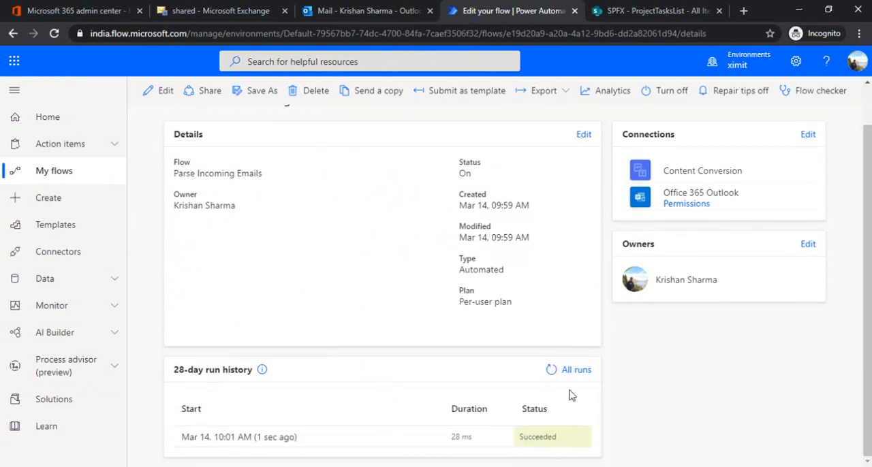
{"action": "left_click", "coordinate": [262, 439]}
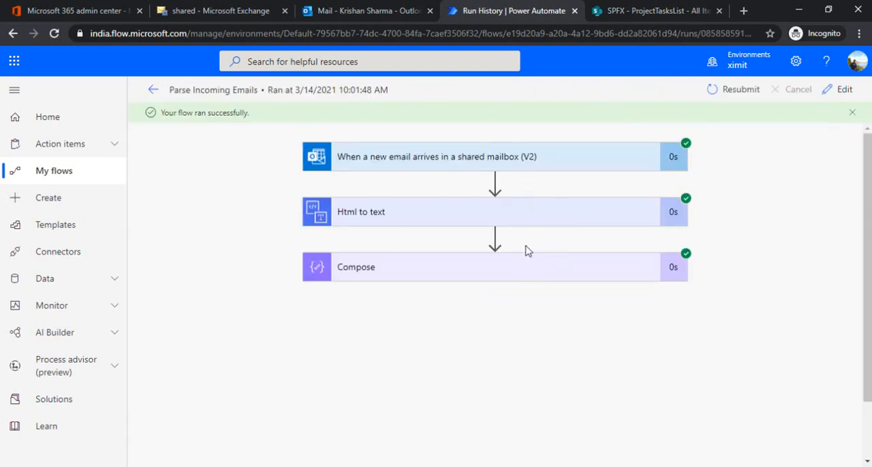
Examine the plain text output of Html to text and the array of split values in Compose for this run.
{"action": "left_click", "coordinate": [539, 209]}
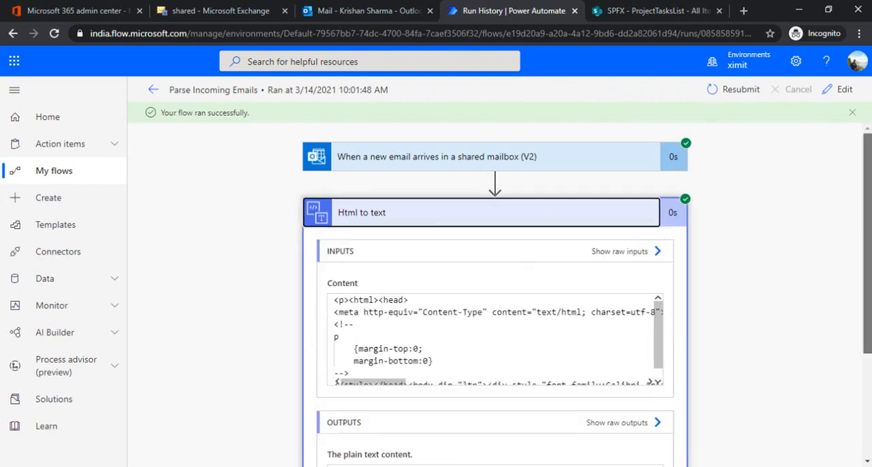
{"action": "scroll", "coordinate": [790, 269], "scroll_direction": "down", "scroll_amount": 3}
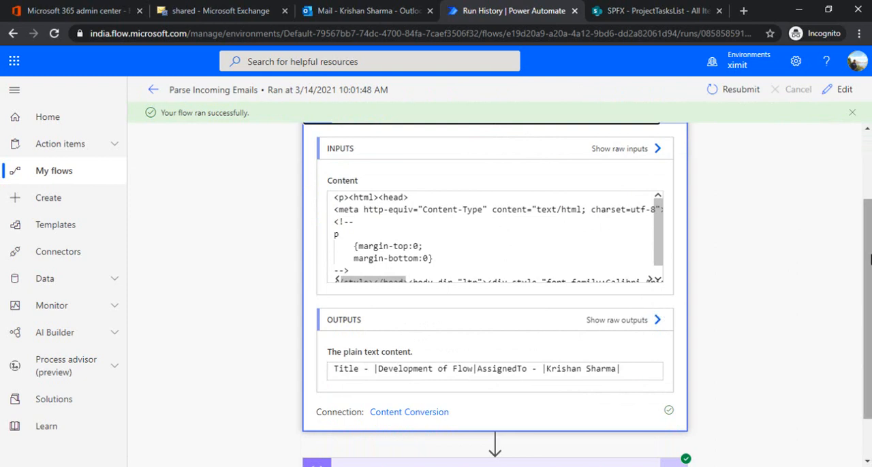
{"action": "scroll", "coordinate": [612, 354], "scroll_direction": "down", "scroll_amount": 1}
{"action": "left_click", "coordinate": [477, 414]}
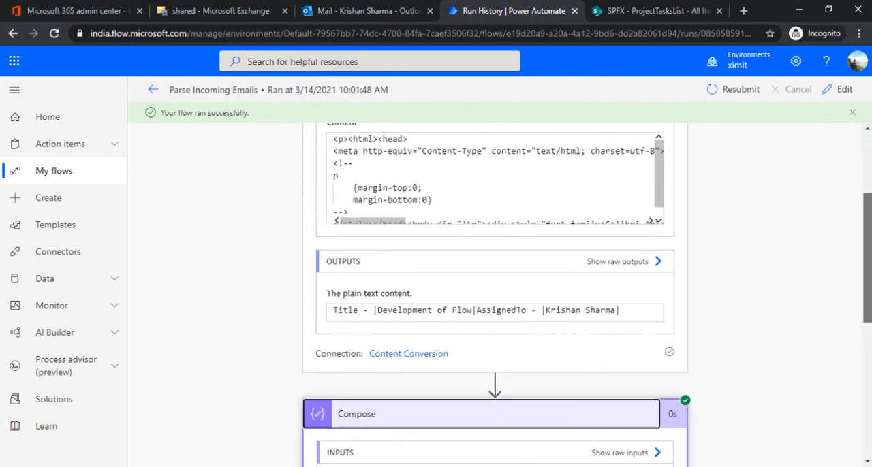
{"action": "scroll", "coordinate": [399, 195], "scroll_direction": "down", "scroll_amount": 8}
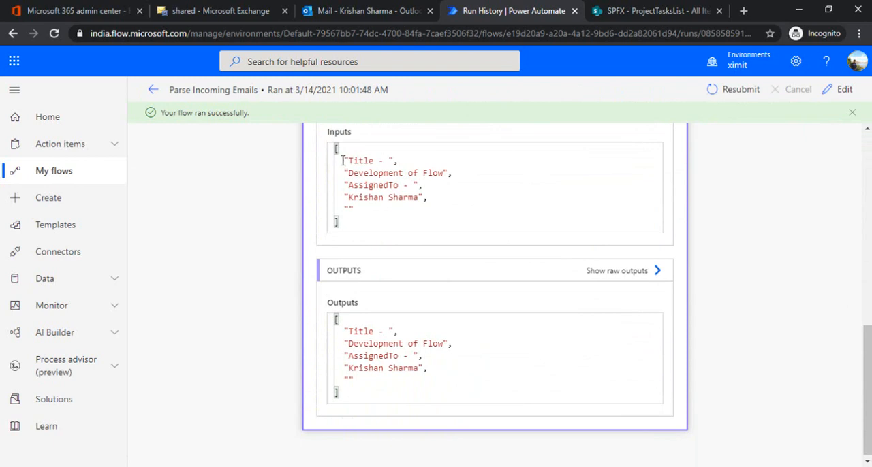
{"action": "left_click_drag", "start_coordinate": [344, 161], "coordinate": [399, 160]}
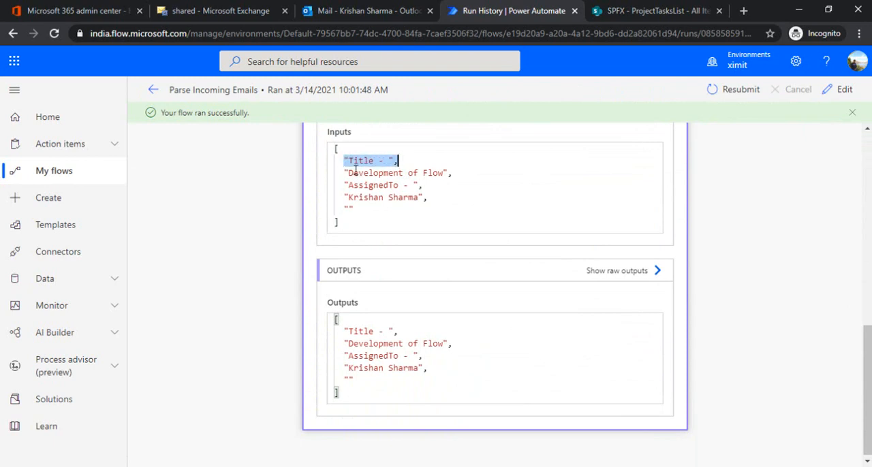
{"action": "left_click_drag", "start_coordinate": [340, 173], "coordinate": [453, 174]}
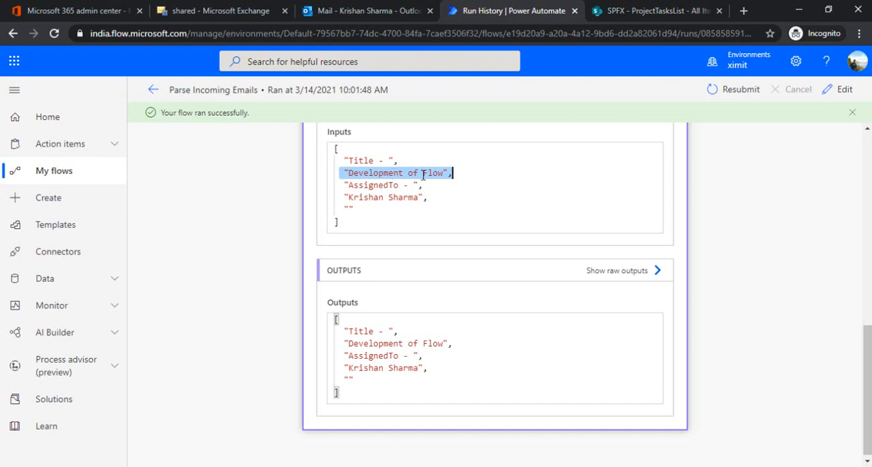
{"action": "left_click", "coordinate": [341, 186]}
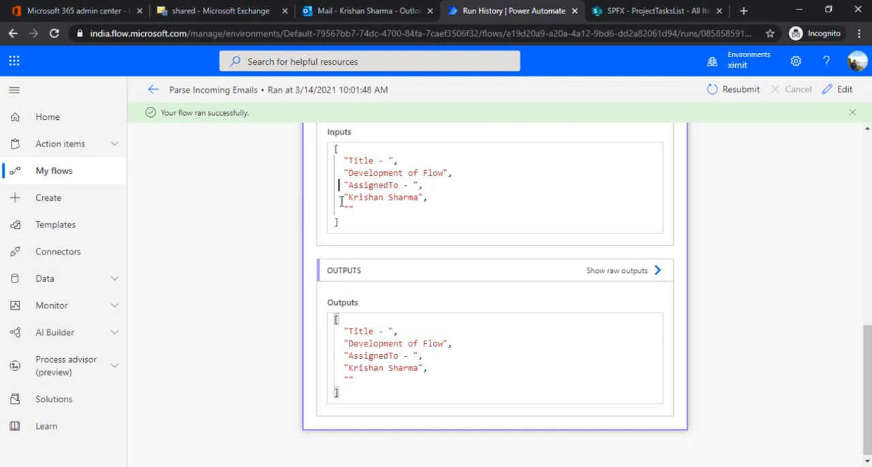
{"action": "left_click_drag", "start_coordinate": [341, 197], "coordinate": [442, 197]}
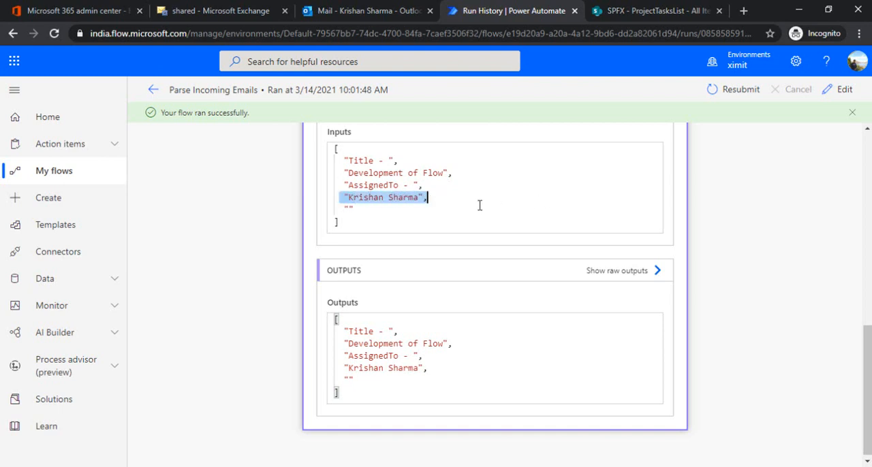
Open the flow for editing and add a SharePoint Create item action after Compose.
{"action": "scroll", "coordinate": [428, 197], "scroll_direction": "up", "scroll_amount": 10}
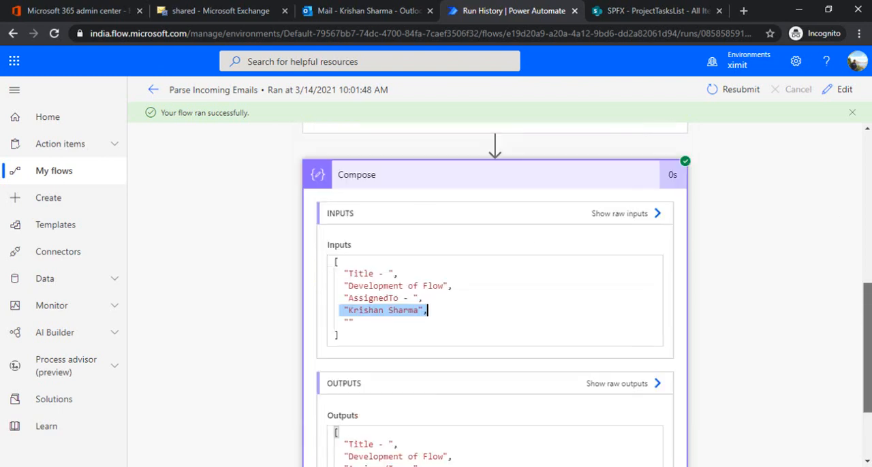
{"action": "left_click", "coordinate": [842, 98]}
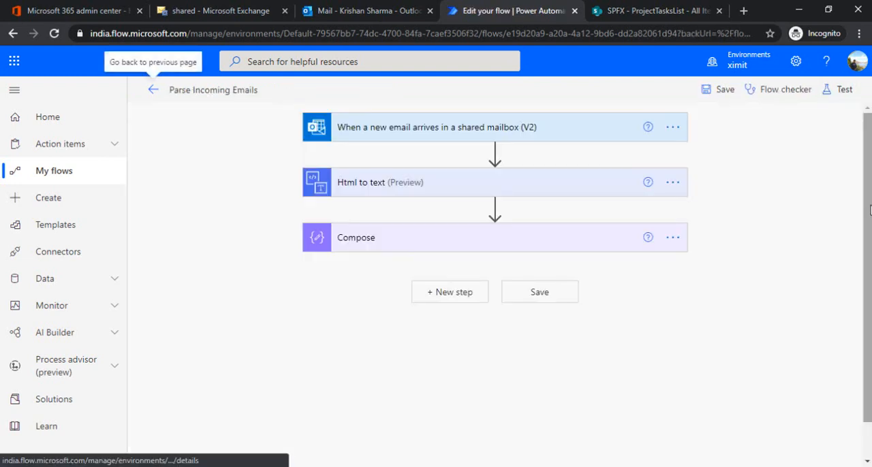
{"action": "left_click", "coordinate": [470, 297]}
{"action": "type", "text": "crete i"}
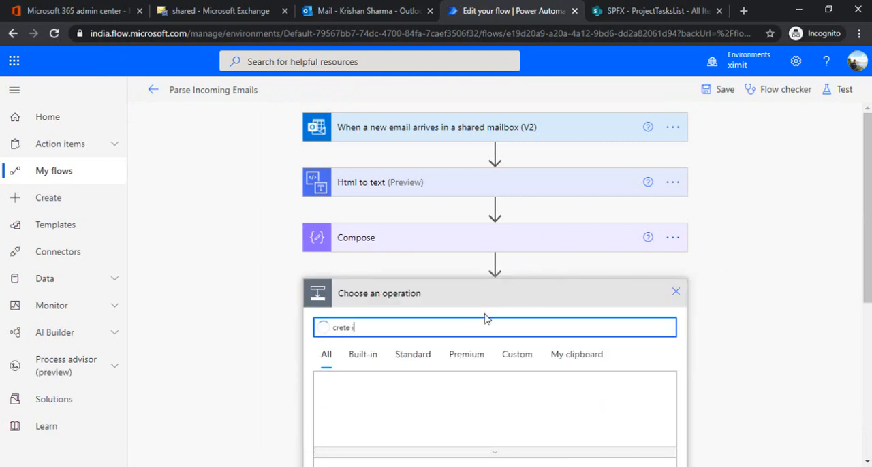
{"action": "type", "text": "at item"}
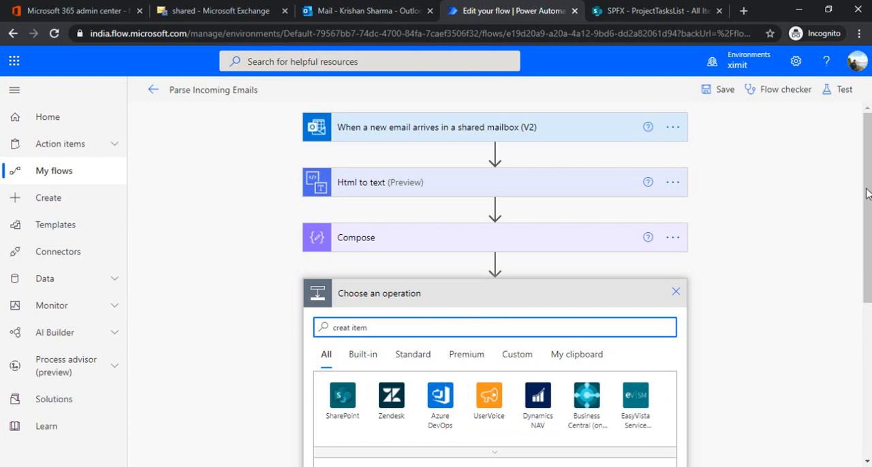
{"action": "scroll", "coordinate": [391, 381], "scroll_direction": "down", "scroll_amount": 2}
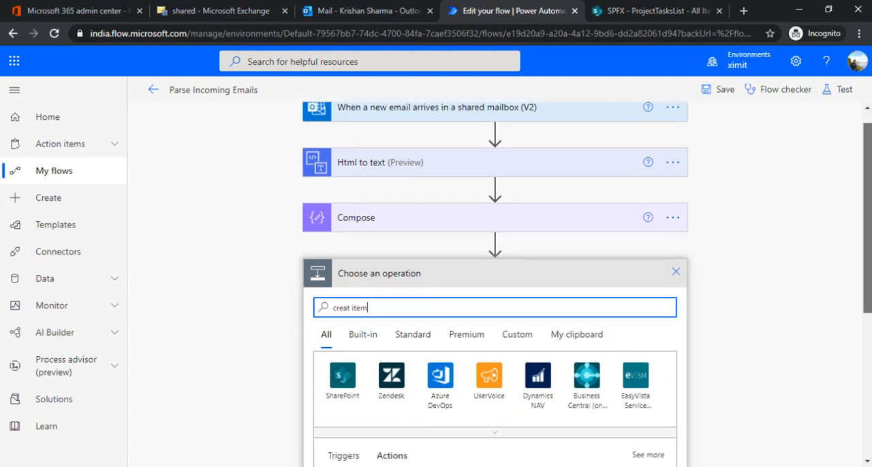
{"action": "left_click", "coordinate": [391, 407]}
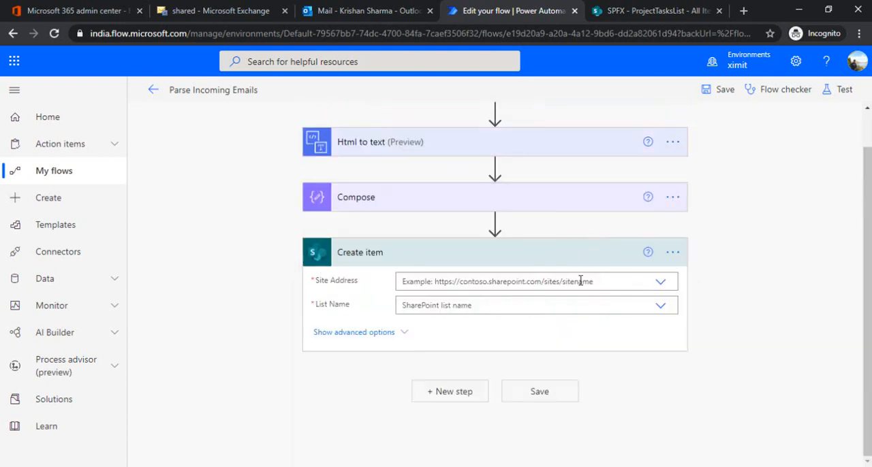
Set the Create item action's site address to the SPFX site and its list name to ProjectTasksList.
{"action": "left_click", "coordinate": [662, 284]}
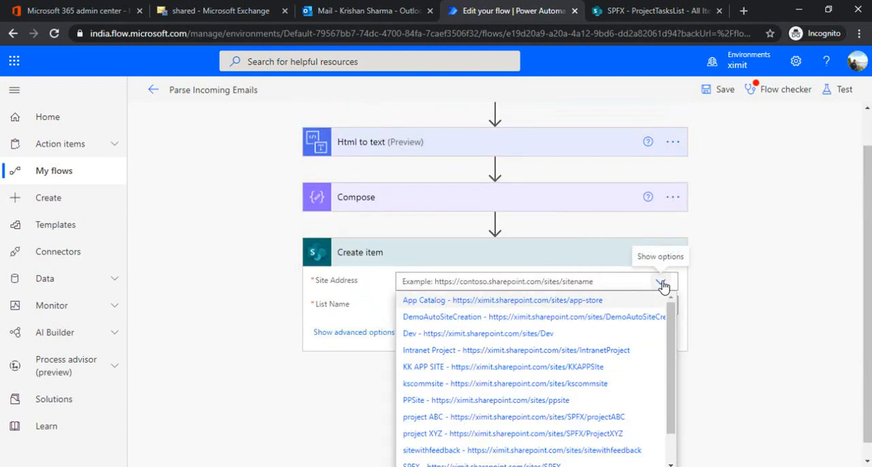
{"action": "scroll", "coordinate": [662, 418], "scroll_direction": "down", "scroll_amount": 2}
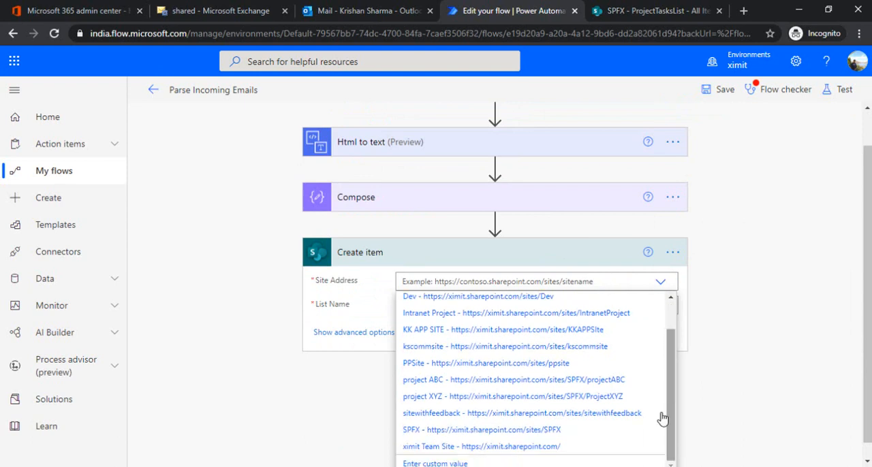
{"action": "left_click", "coordinate": [575, 430]}
{"action": "left_click", "coordinate": [662, 310]}
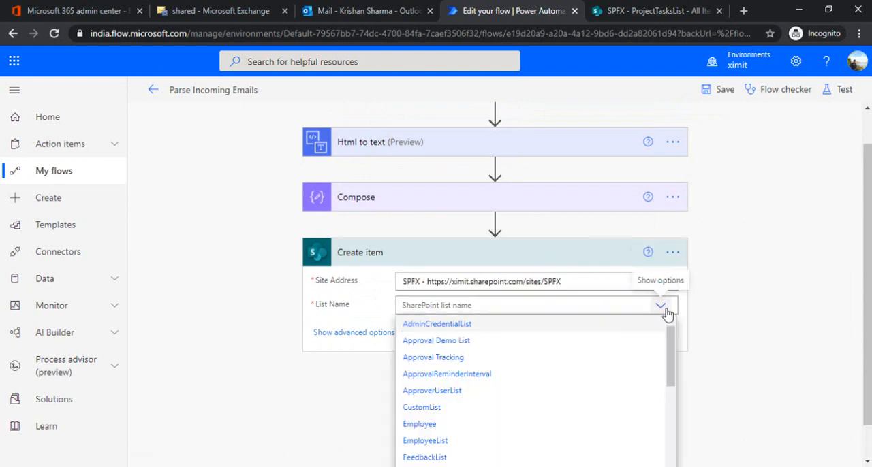
{"action": "left_click_drag", "start_coordinate": [672, 335], "coordinate": [671, 443]}
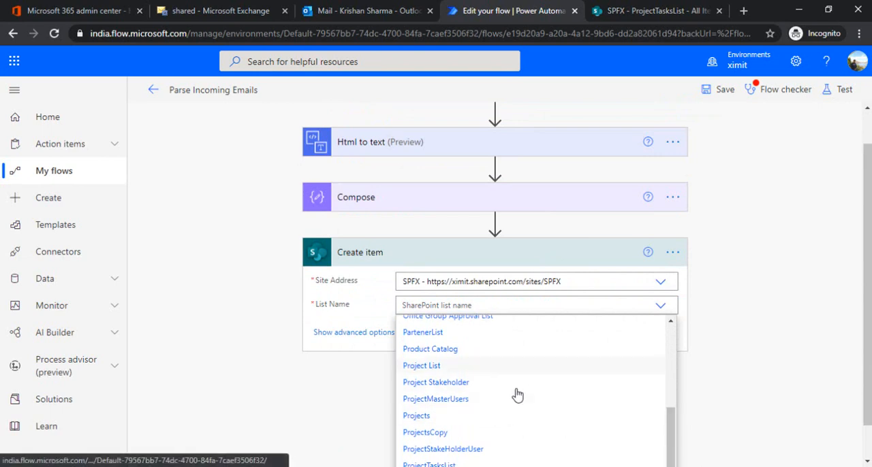
{"action": "left_click_drag", "start_coordinate": [671, 438], "coordinate": [670, 455]}
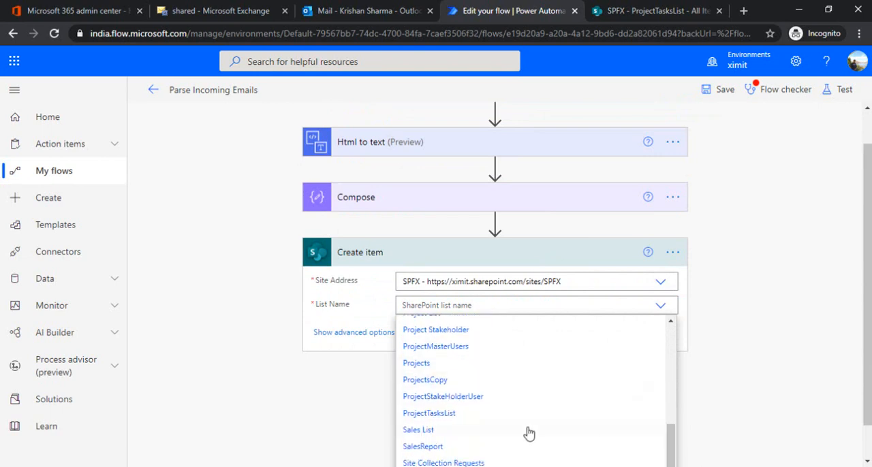
{"action": "left_click", "coordinate": [502, 412]}
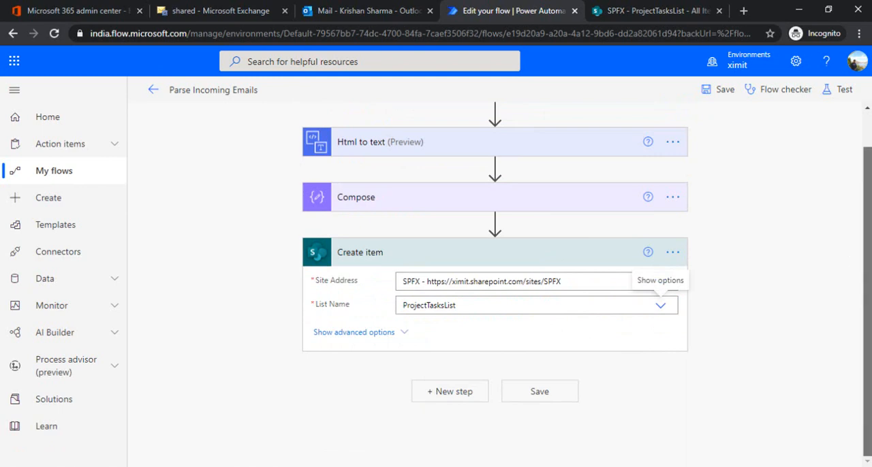
Insert the Compose Outputs into the Title field, copy that reference and clear the field again.
{"action": "left_click", "coordinate": [420, 329]}
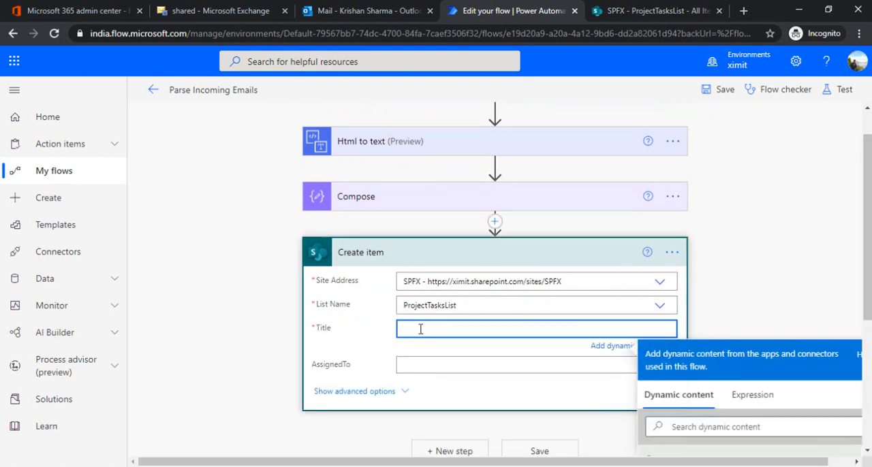
{"action": "left_click_drag", "start_coordinate": [868, 262], "coordinate": [870, 320]}
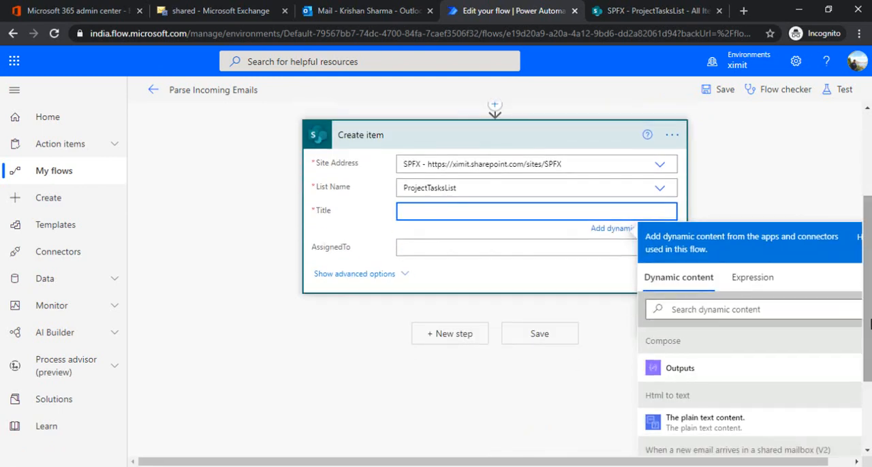
{"action": "left_click", "coordinate": [720, 379]}
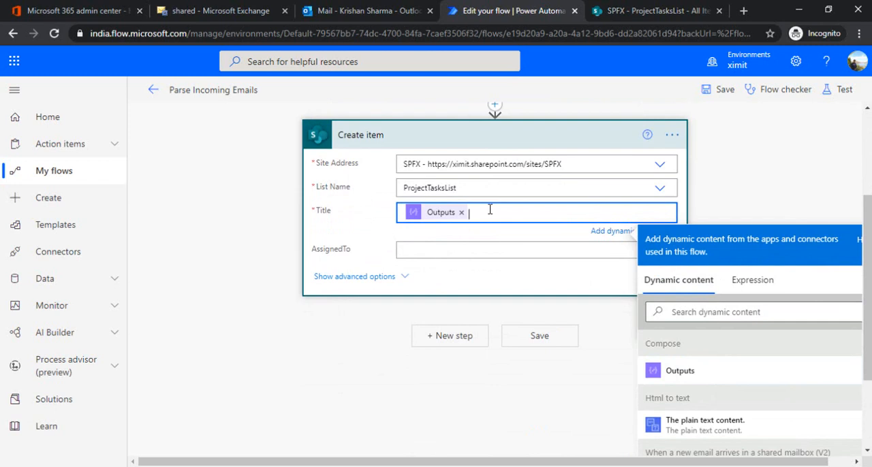
{"action": "key", "text": "ctrl+a"}
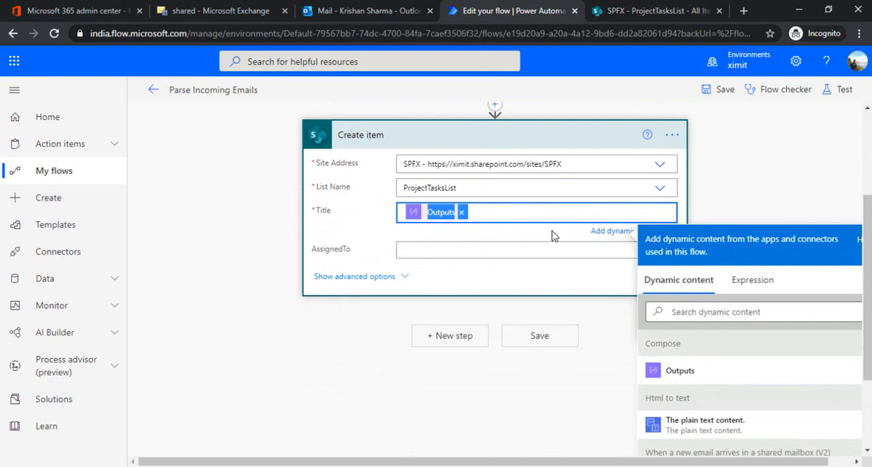
{"action": "left_click", "coordinate": [739, 310]}
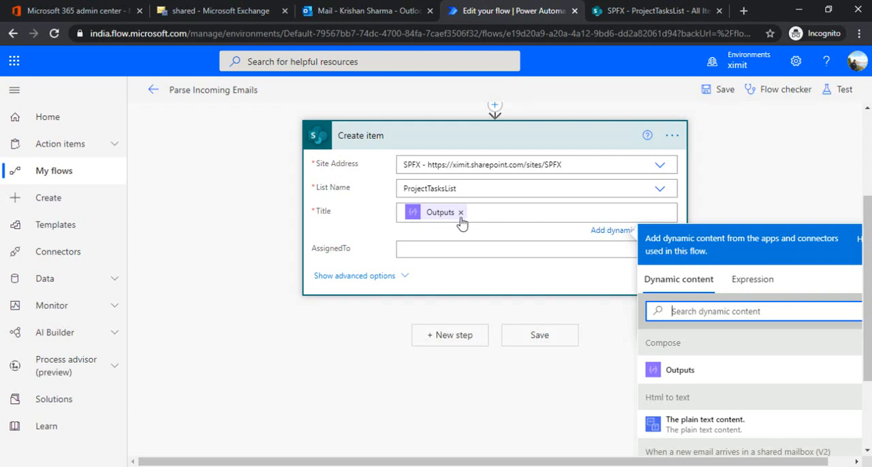
{"action": "left_click", "coordinate": [483, 211]}
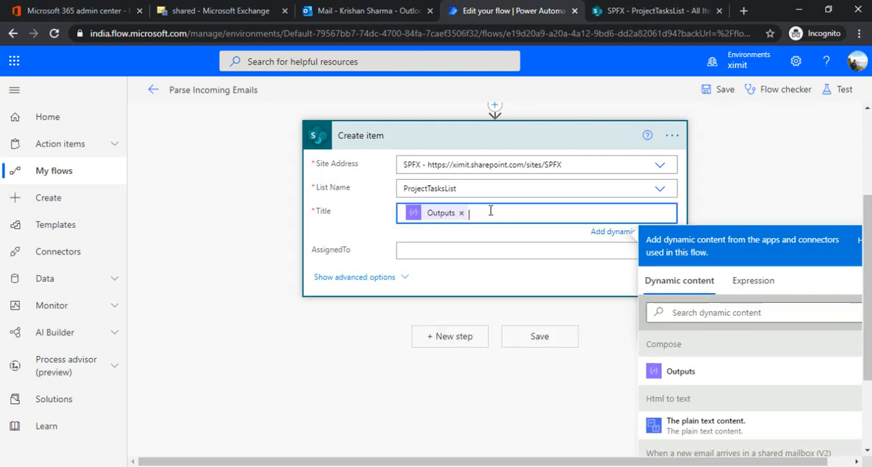
{"action": "key", "text": "ctrl+a"}
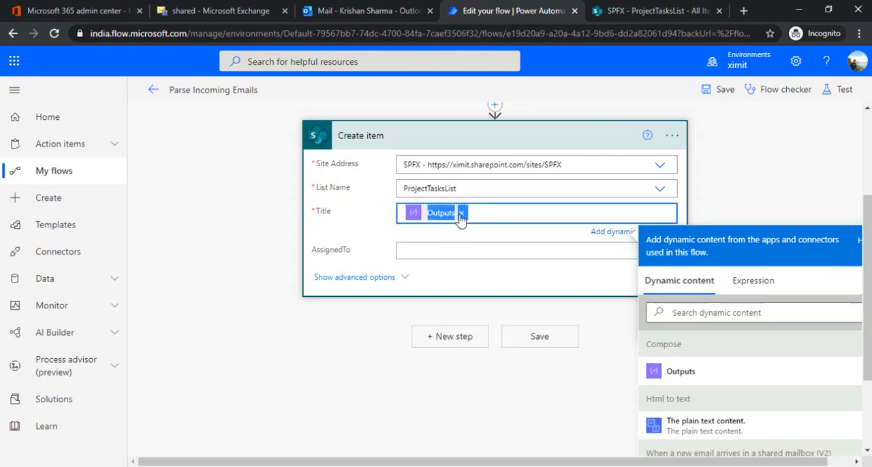
{"action": "key", "text": "BackSpace"}
Fill the Title field with the expression outputs('Compose')[1], built from the copied reference without its @{ } wrapper.
{"action": "left_click", "coordinate": [756, 285]}
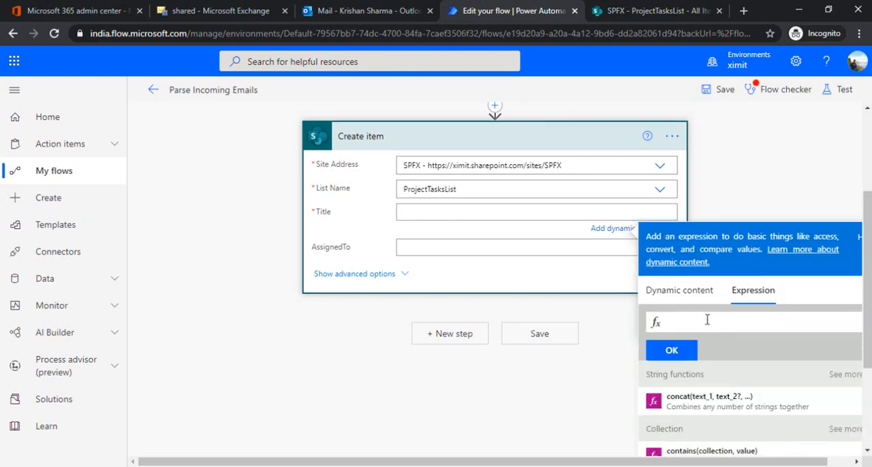
{"action": "type", "text": "@{outputs('Compose')}"}
{"action": "left_click", "coordinate": [678, 322]}
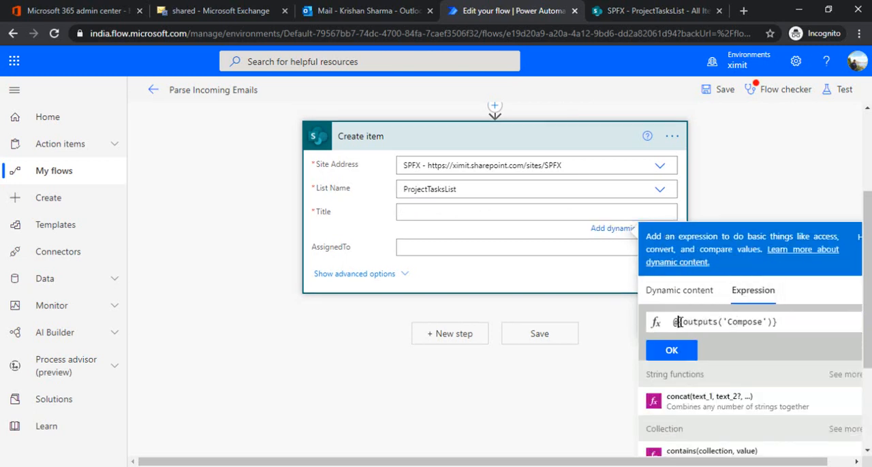
{"action": "key", "text": "Delete"}
{"action": "key", "text": "BackSpace"}
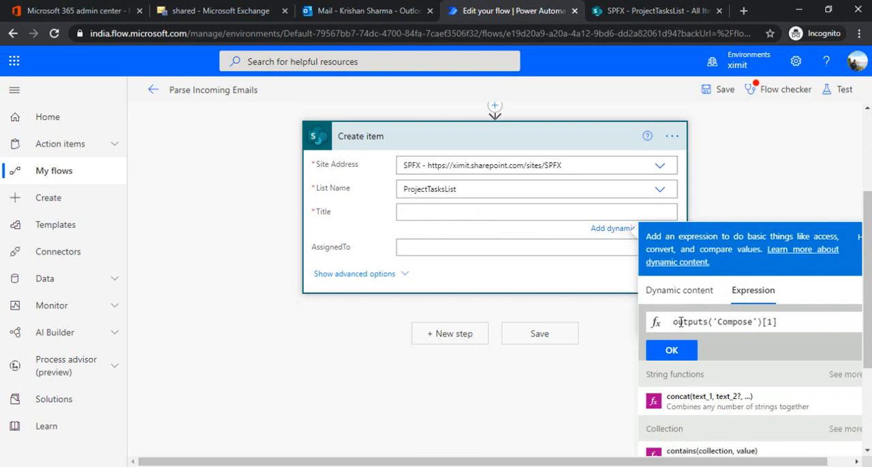
{"action": "left_click", "coordinate": [781, 323]}
{"action": "left_click", "coordinate": [686, 351]}
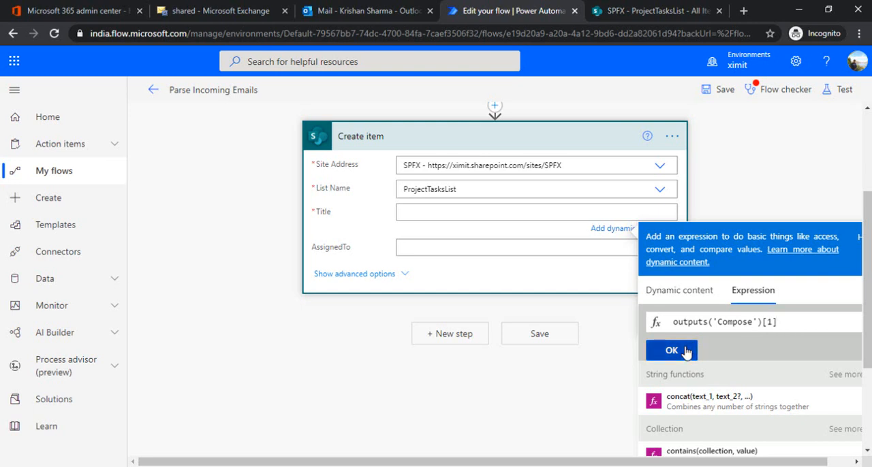
Reuse the Title expression for the AssignedTo field, changing it to outputs('Compose')[3].
{"action": "left_click", "coordinate": [520, 214]}
{"action": "left_click", "coordinate": [469, 252]}
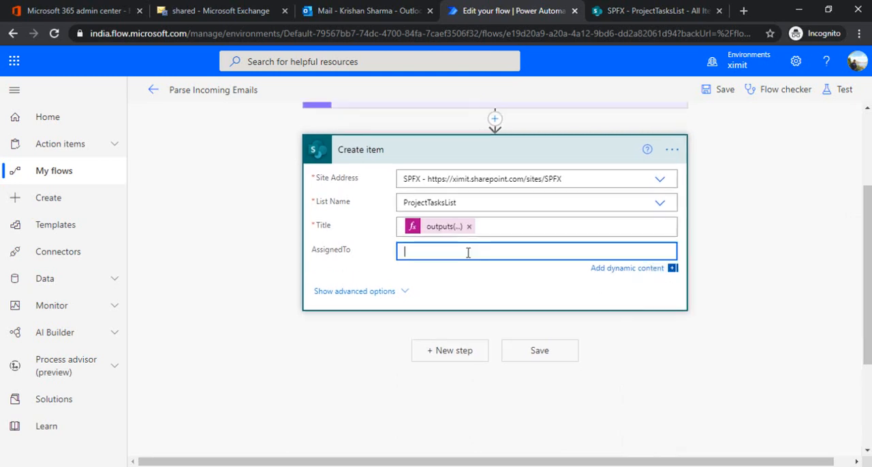
{"action": "left_click", "coordinate": [730, 320]}
{"action": "type", "text": "@{outputs('Compose')[1]}"}
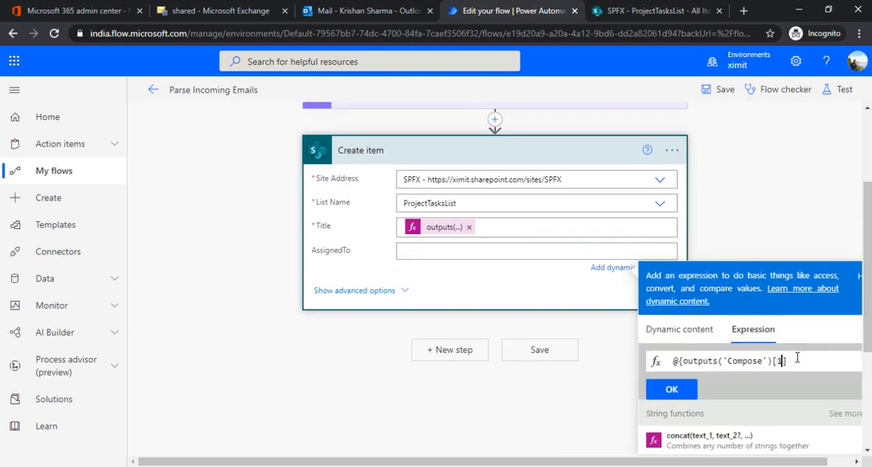
{"action": "key", "text": "BackSpace"}
{"action": "type", "text": "3"}
{"action": "key", "text": "Left"}
{"action": "key", "text": "Left"}
{"action": "key", "text": "Left"}
{"action": "key", "text": "Left"}
{"action": "key", "text": "Left"}
{"action": "key", "text": "Left"}
{"action": "key", "text": "Left"}
{"action": "key", "text": "Left"}
{"action": "key", "text": "Left"}
{"action": "key", "text": "Left"}
{"action": "key", "text": "BackSpace"}
{"action": "key", "text": "BackSpace"}
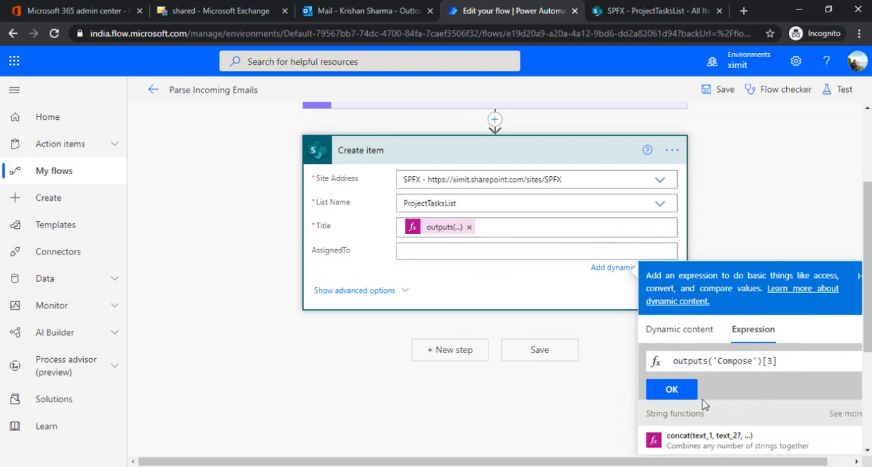
{"action": "left_click", "coordinate": [671, 390]}
{"action": "left_click", "coordinate": [796, 198]}
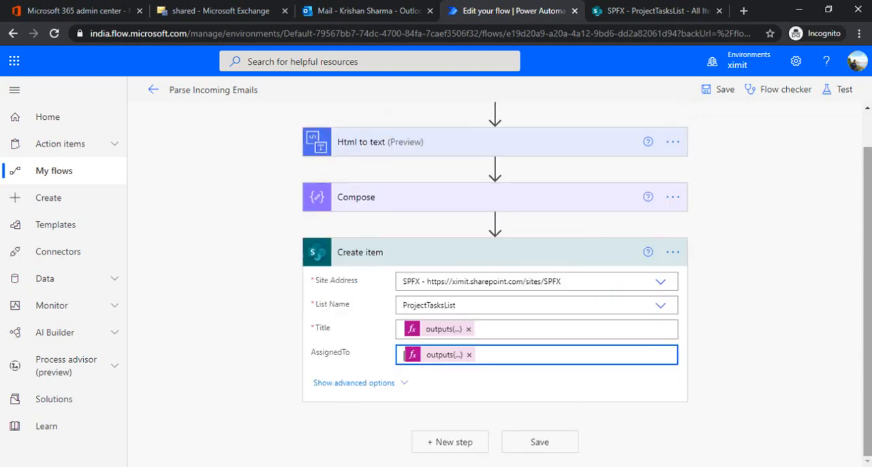
Save the Parse Incoming Emails flow and resubmit its previous run from the 28-day run history.
{"action": "left_click", "coordinate": [723, 93]}
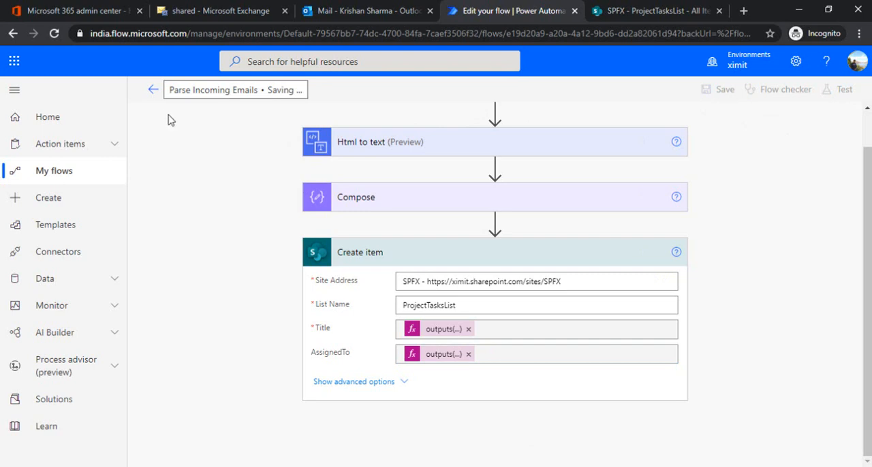
{"action": "left_click", "coordinate": [153, 89]}
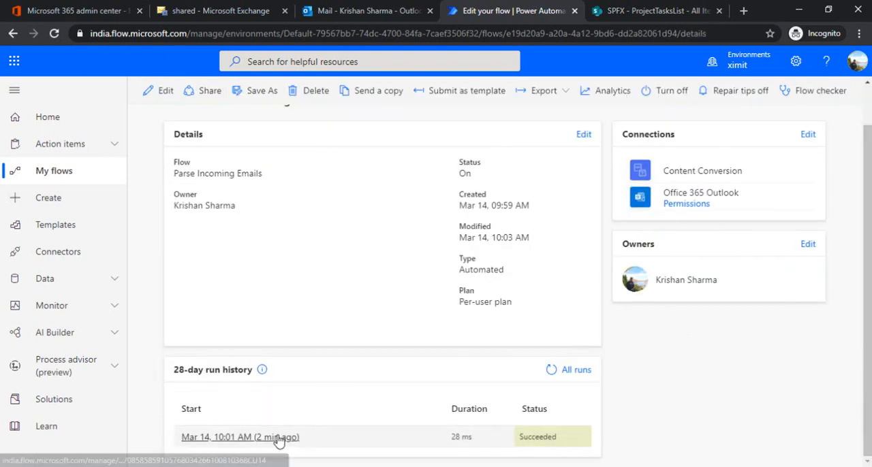
{"action": "left_click", "coordinate": [278, 442]}
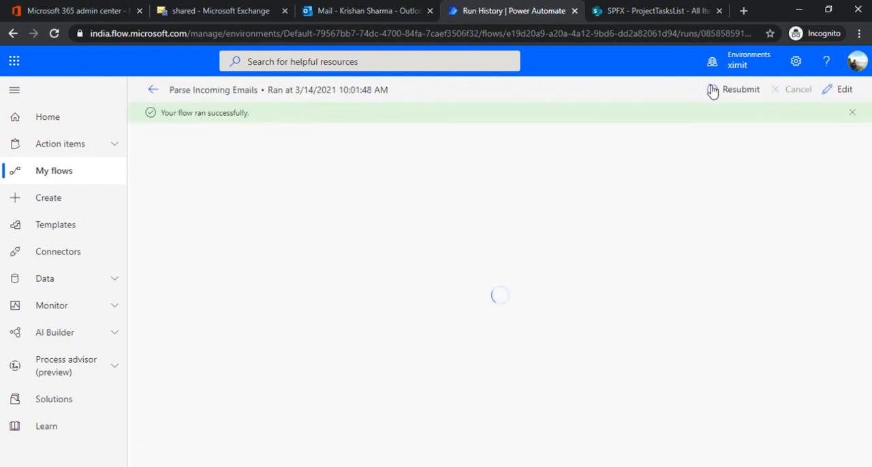
{"action": "left_click", "coordinate": [711, 92]}
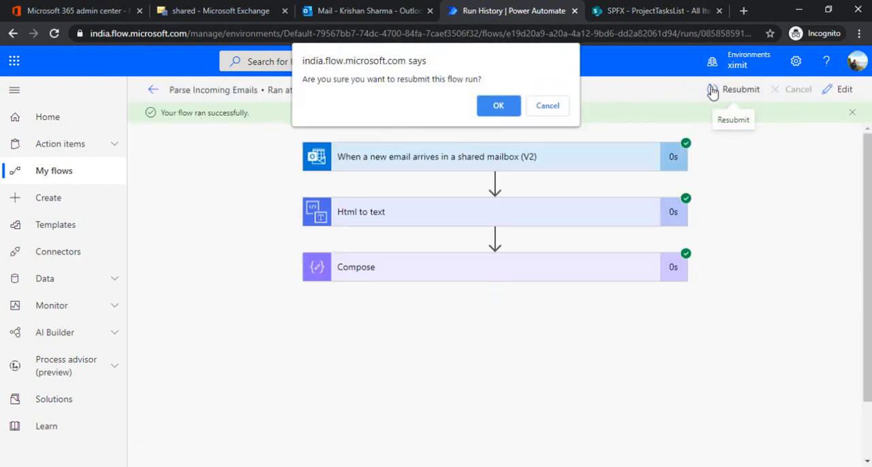
{"action": "left_click", "coordinate": [499, 108]}
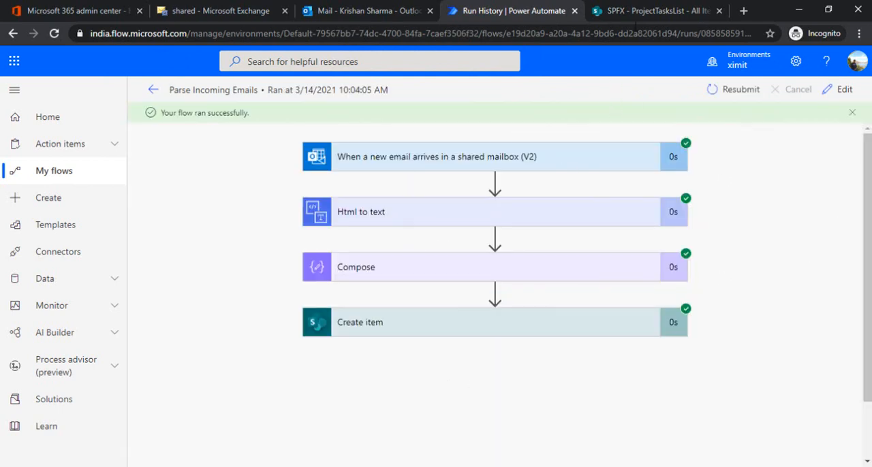
Reload ProjectTasksList in SharePoint and compare its items with the Title and AssignedTo text of the New Task arrived email in Outlook.
{"action": "left_click", "coordinate": [649, 13]}
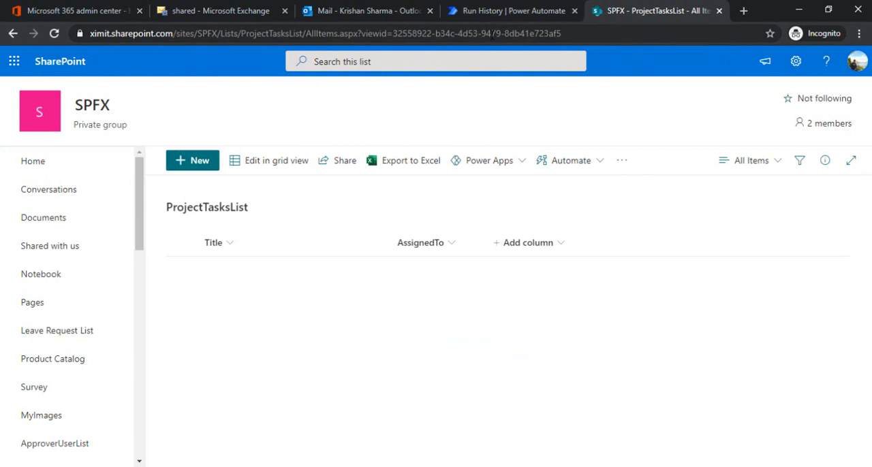
{"action": "left_click", "coordinate": [633, 34]}
{"action": "key", "text": "Return"}
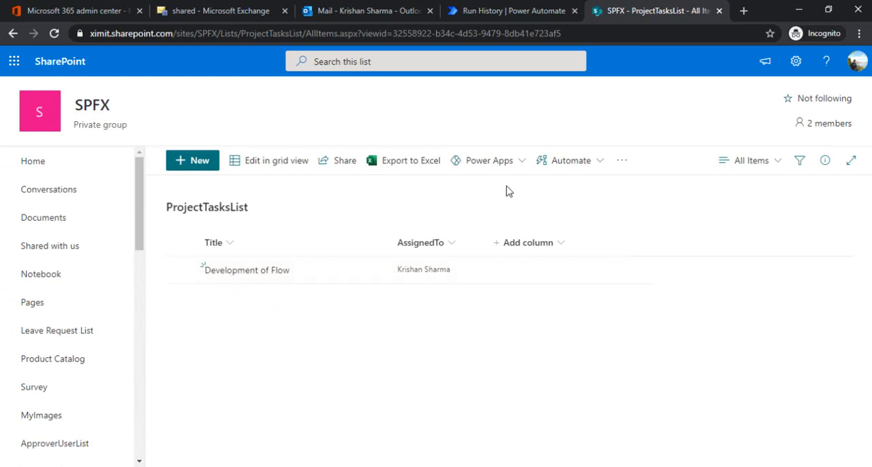
{"action": "left_click", "coordinate": [347, 10]}
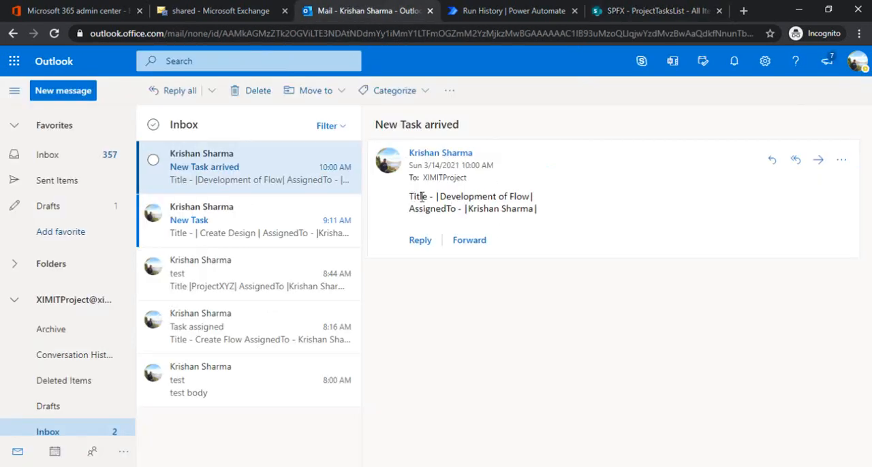
{"action": "left_click_drag", "start_coordinate": [412, 196], "coordinate": [556, 218]}
{"action": "left_click", "coordinate": [562, 219]}
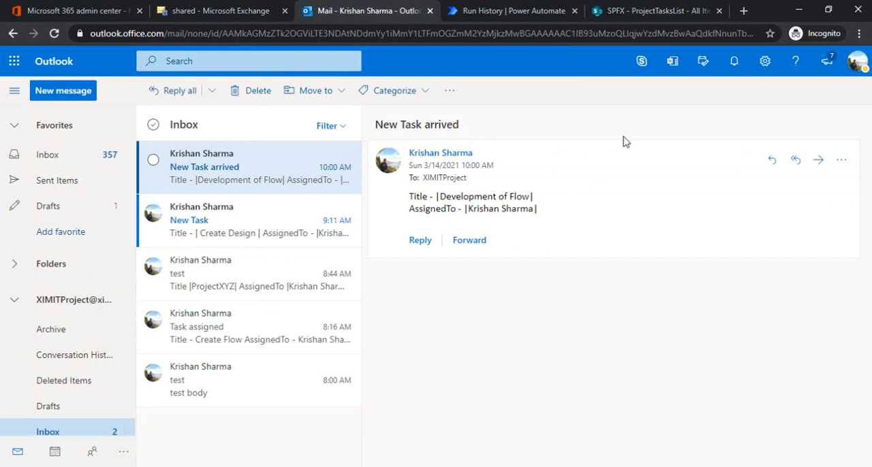